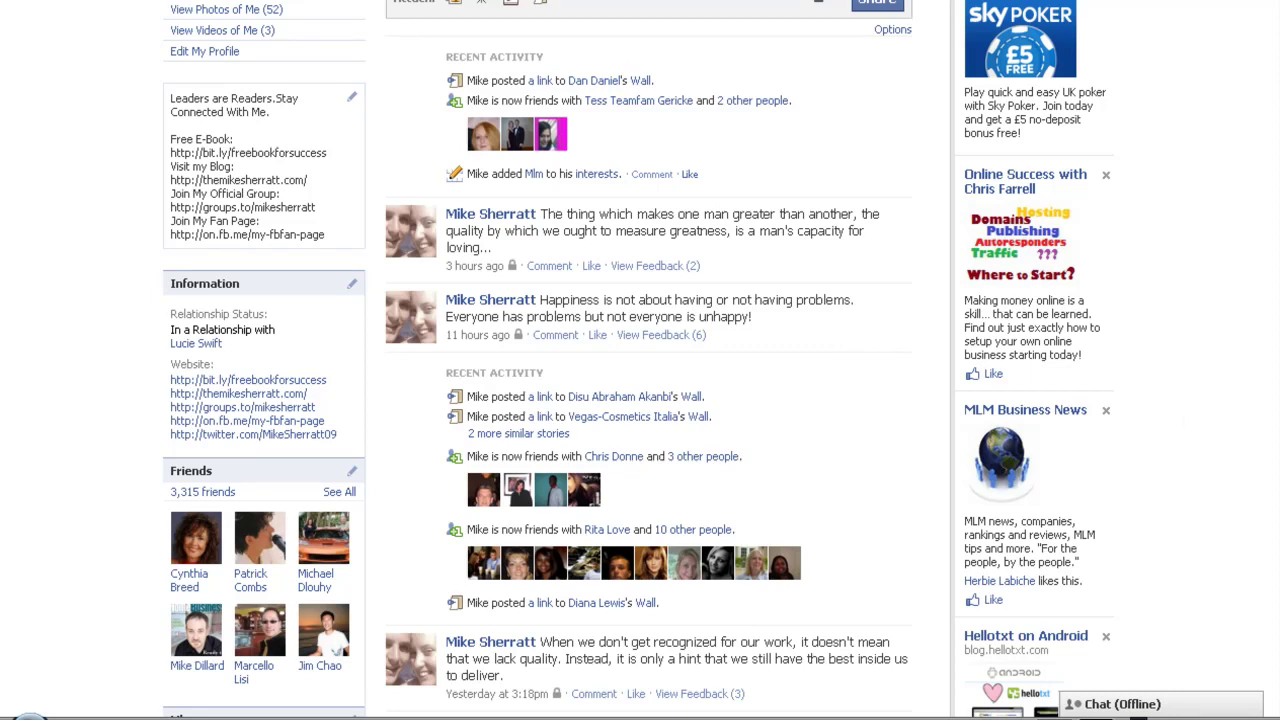
- Go to the News Feed and open the profile of the 'Hi everyone!' welcome-back poster
scroll(640, 360, "up", 4)
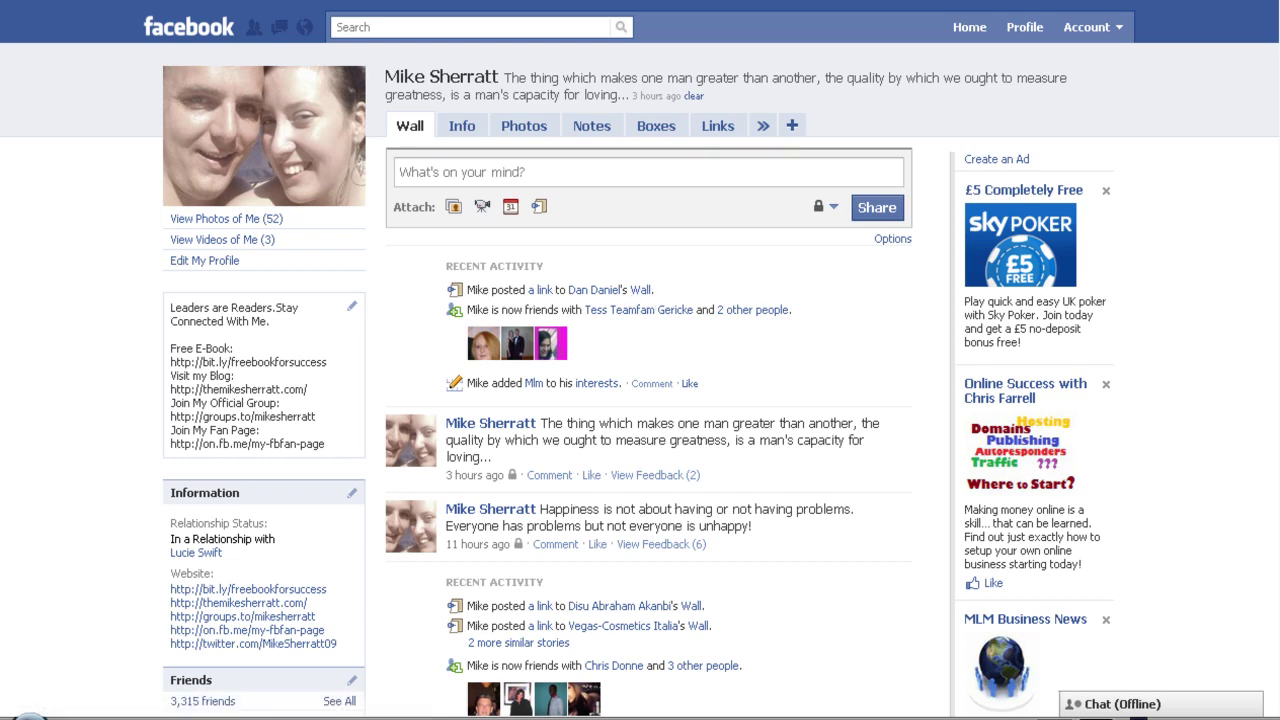
scroll(640, 400, "down", 3)
scroll(640, 400, "up", 3)
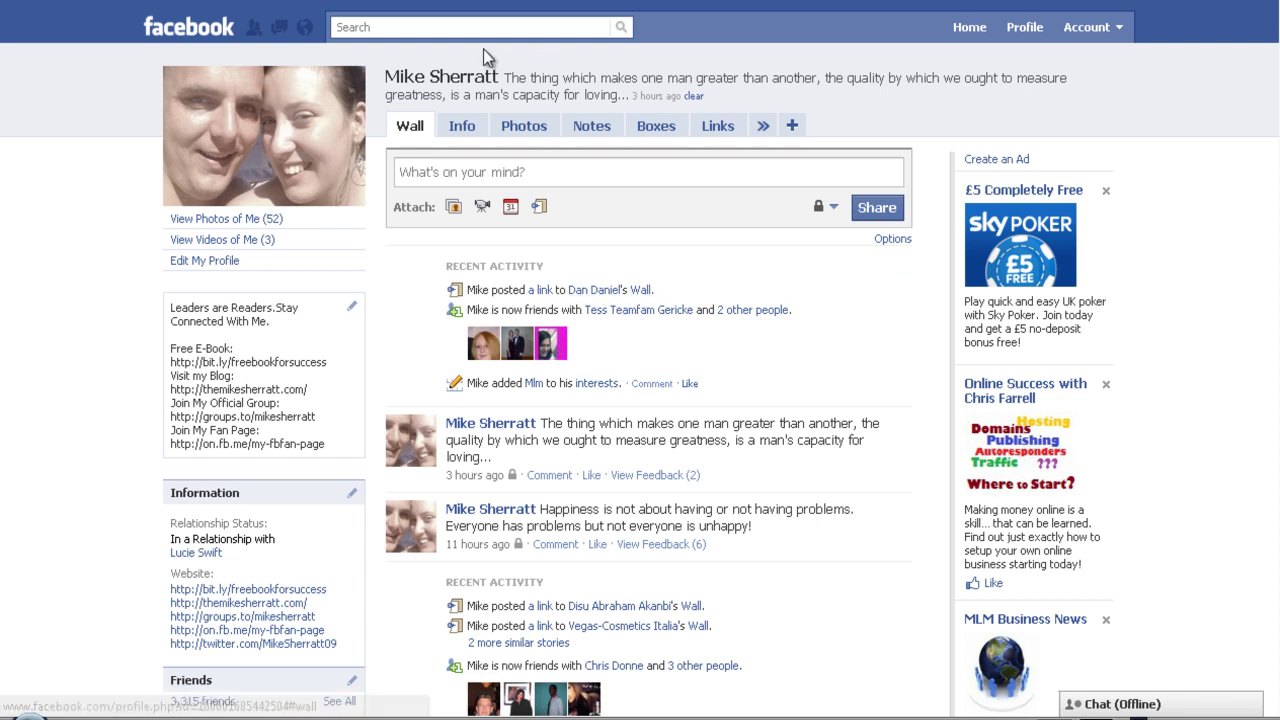
left_click(962, 36)
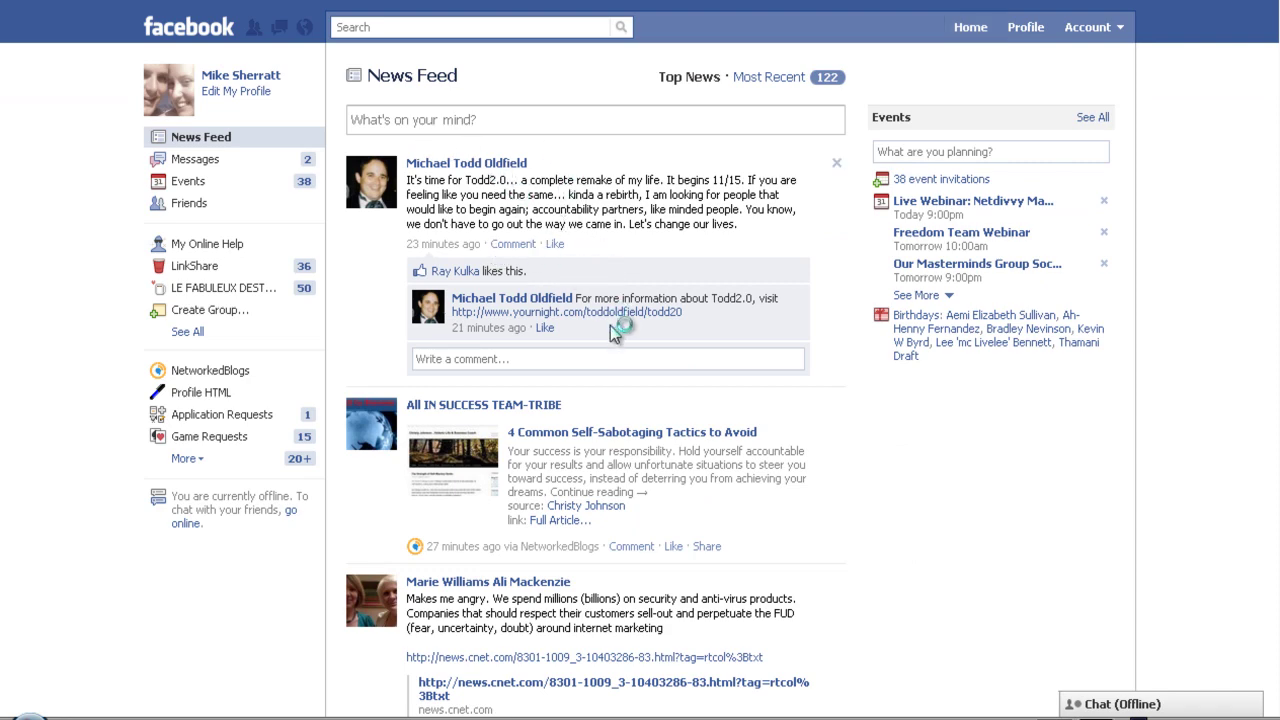
scroll(614, 333, "down", 3)
scroll(614, 333, "down", 2)
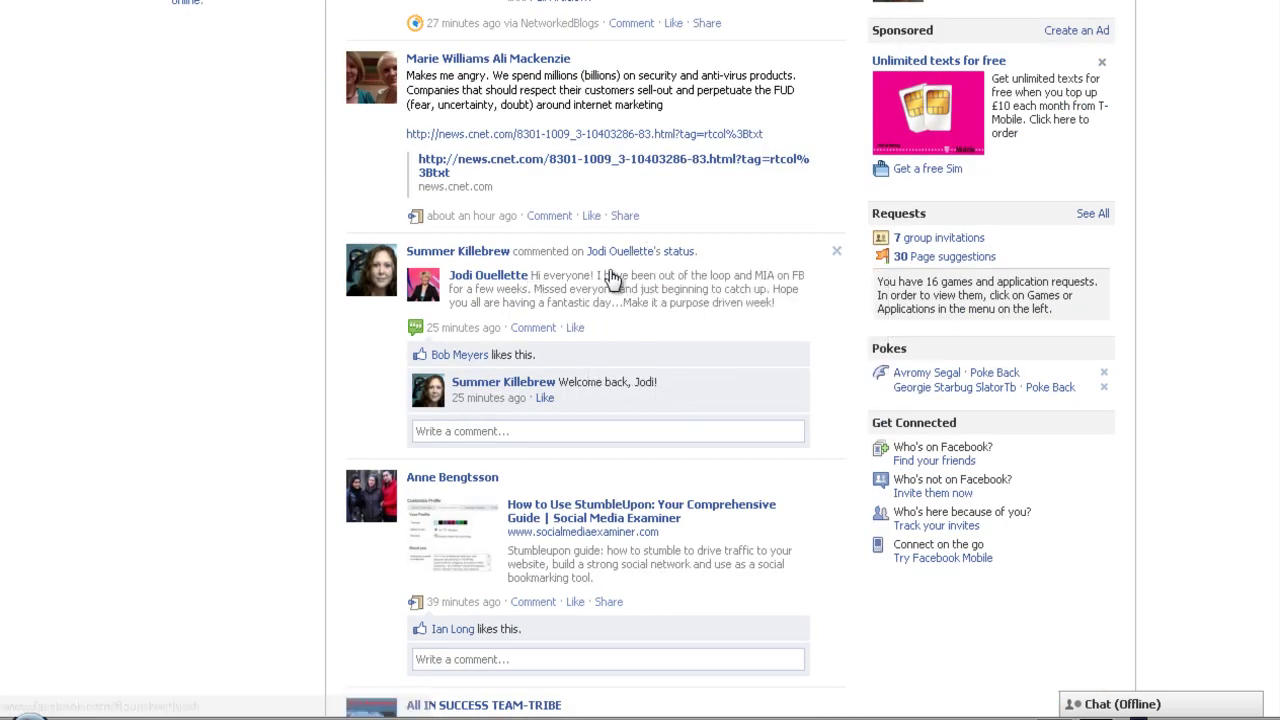
left_click(487, 278)
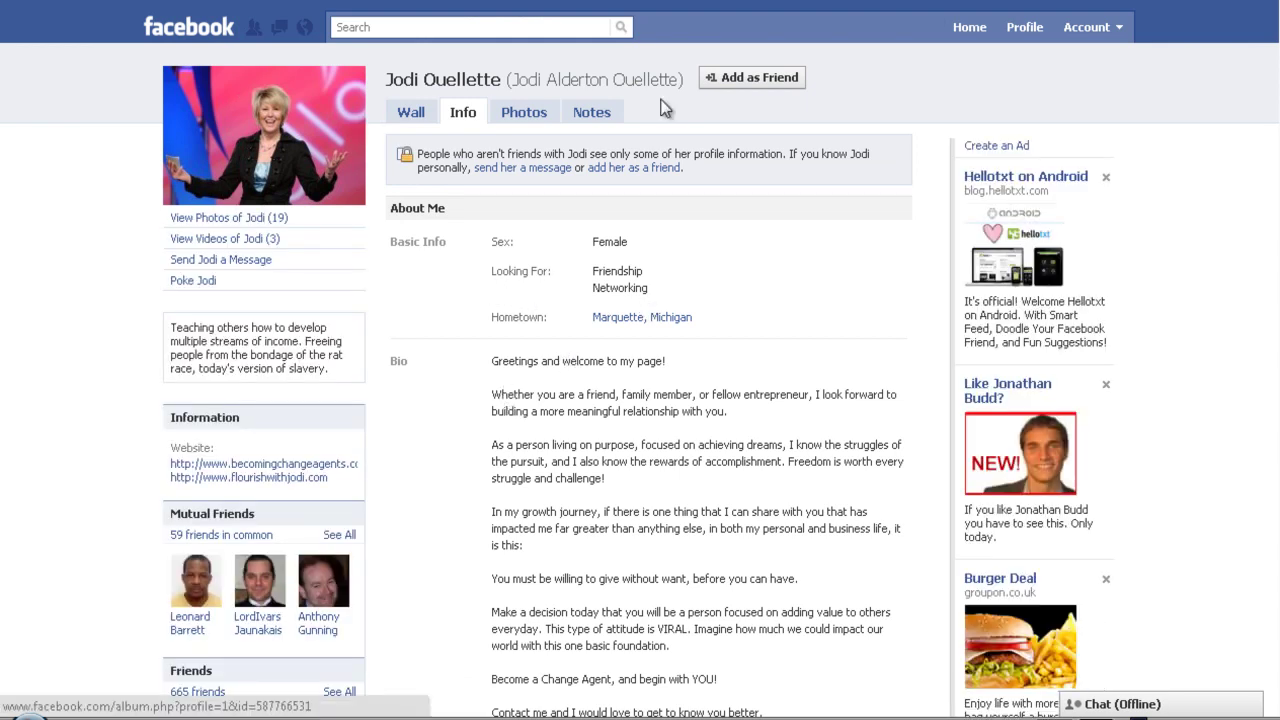
scroll(1122, 157, "down", 5)
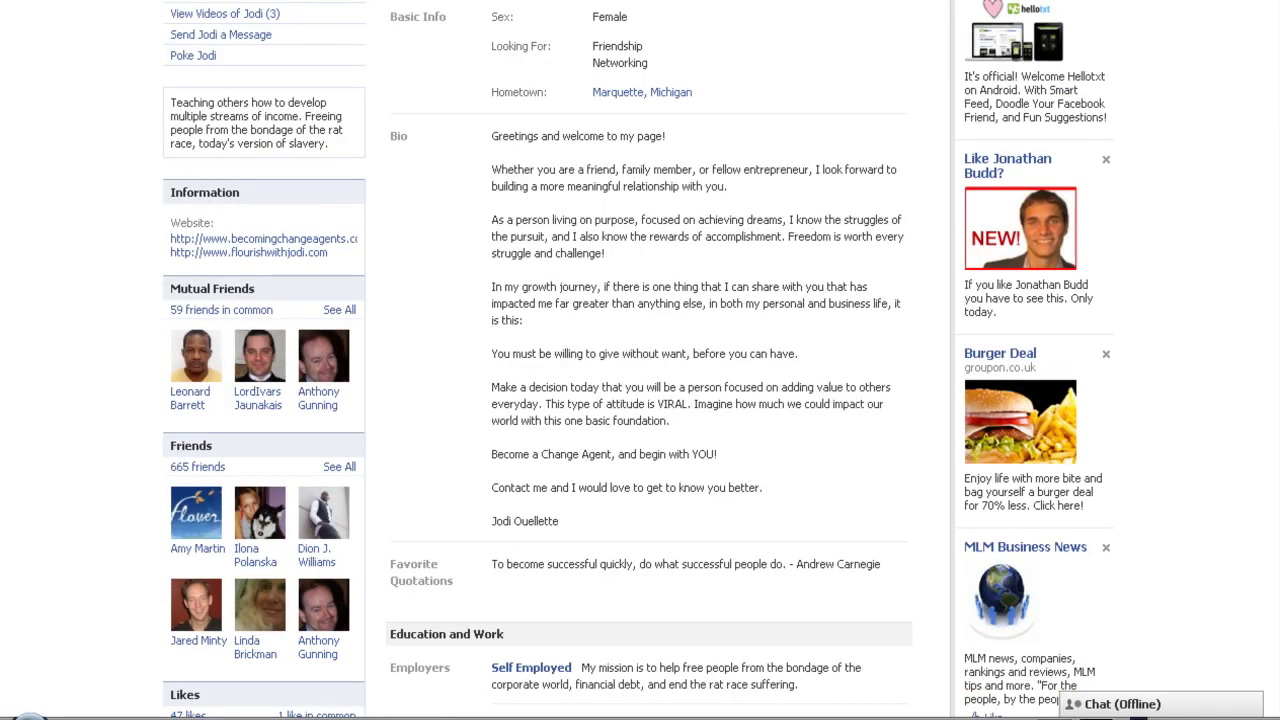
scroll(537, 359, "down", 10)
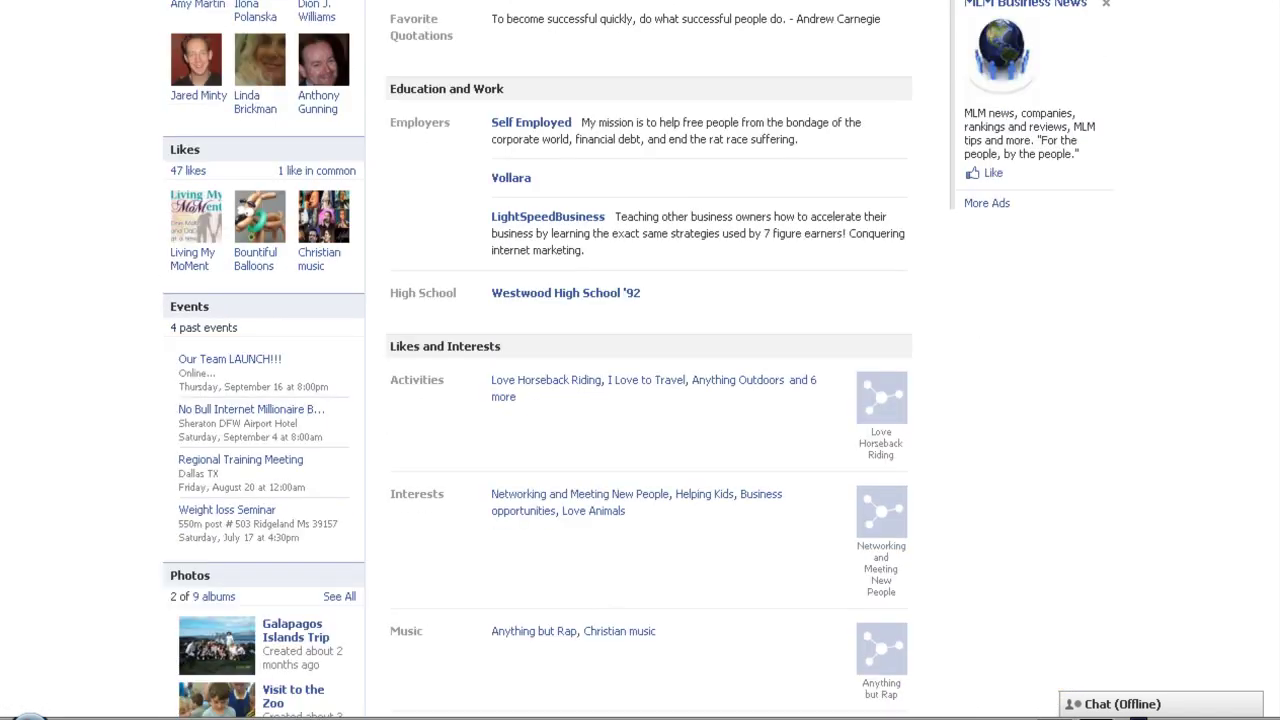
scroll(640, 360, "up", 15)
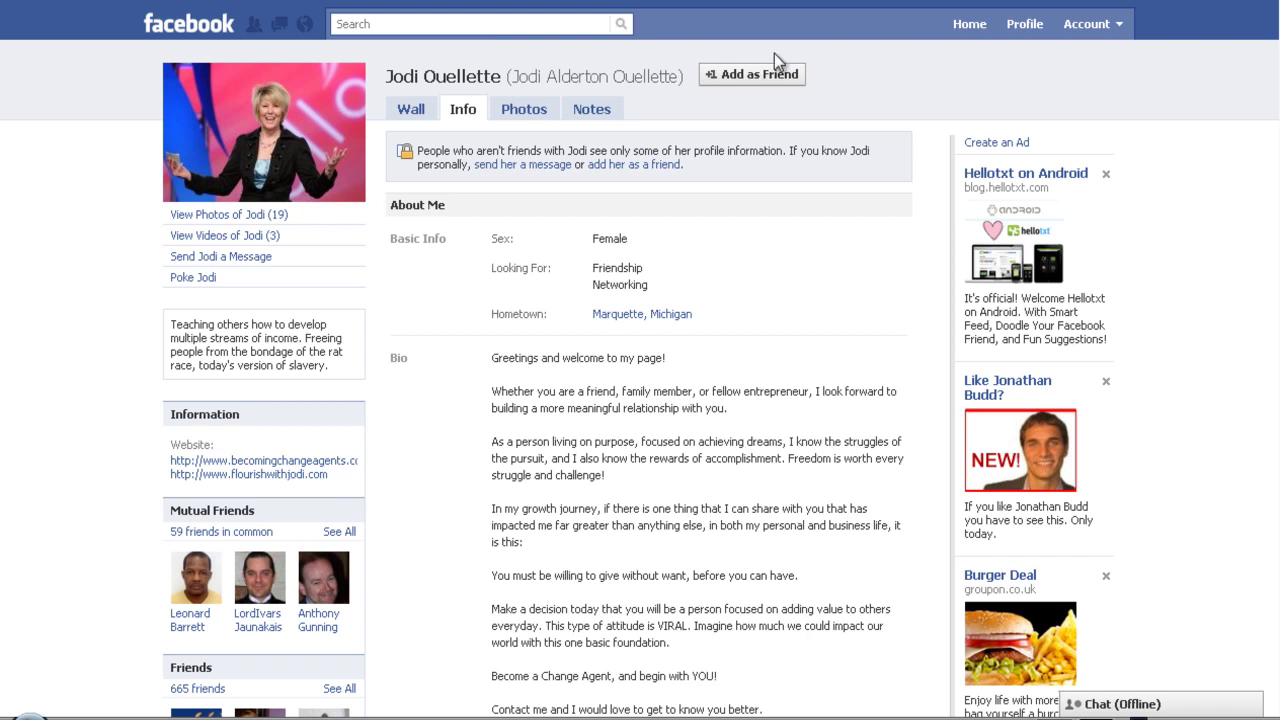
- Send this member a friend request filed under the Possible leeds list
left_click(753, 77)
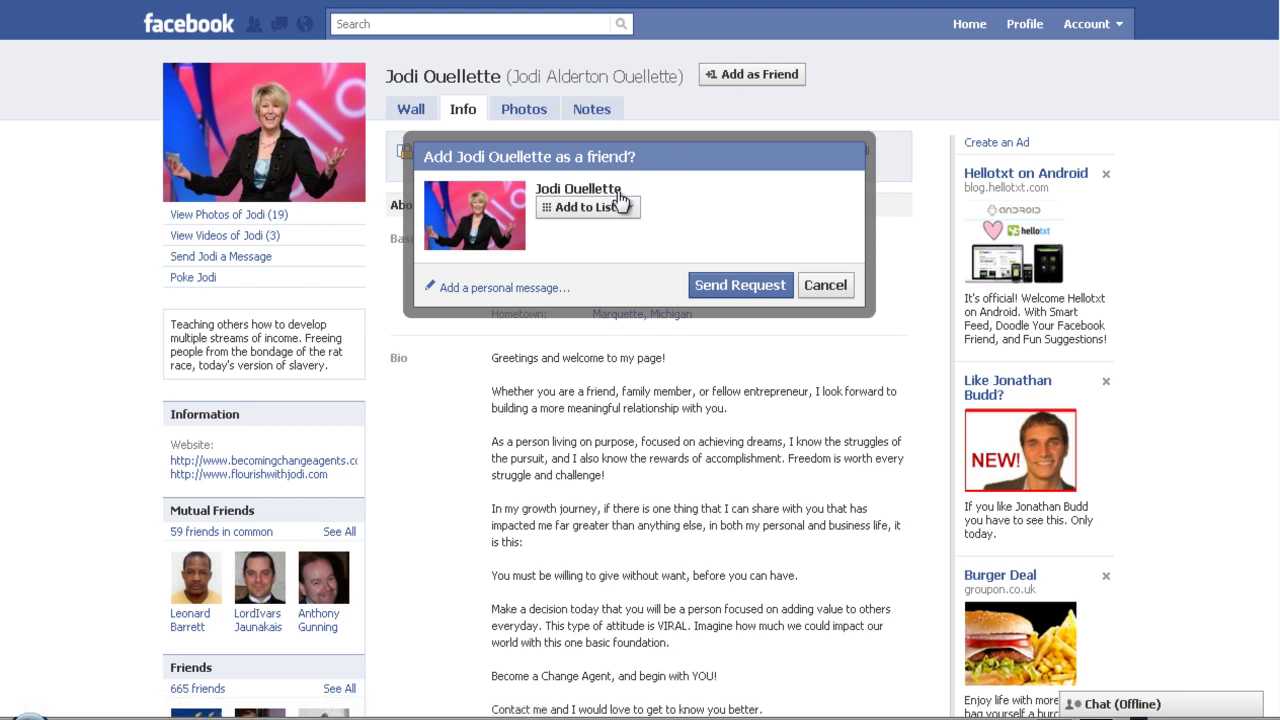
left_click(624, 210)
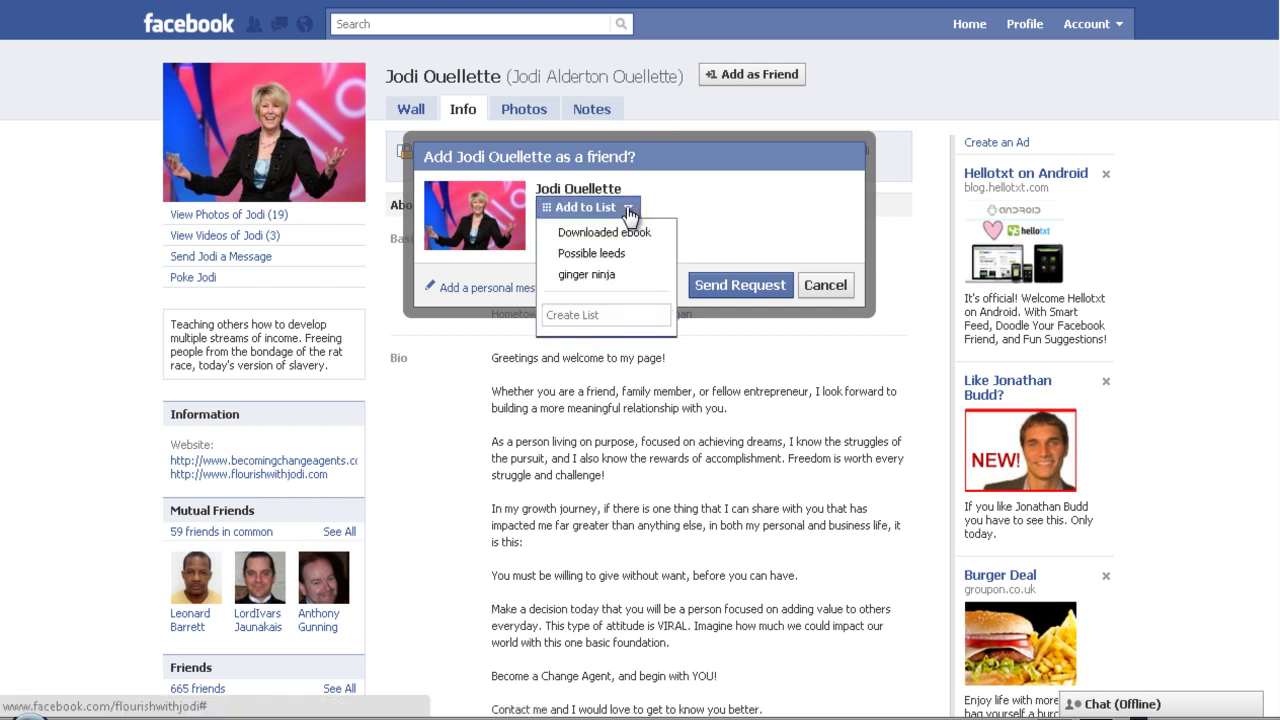
left_click(581, 255)
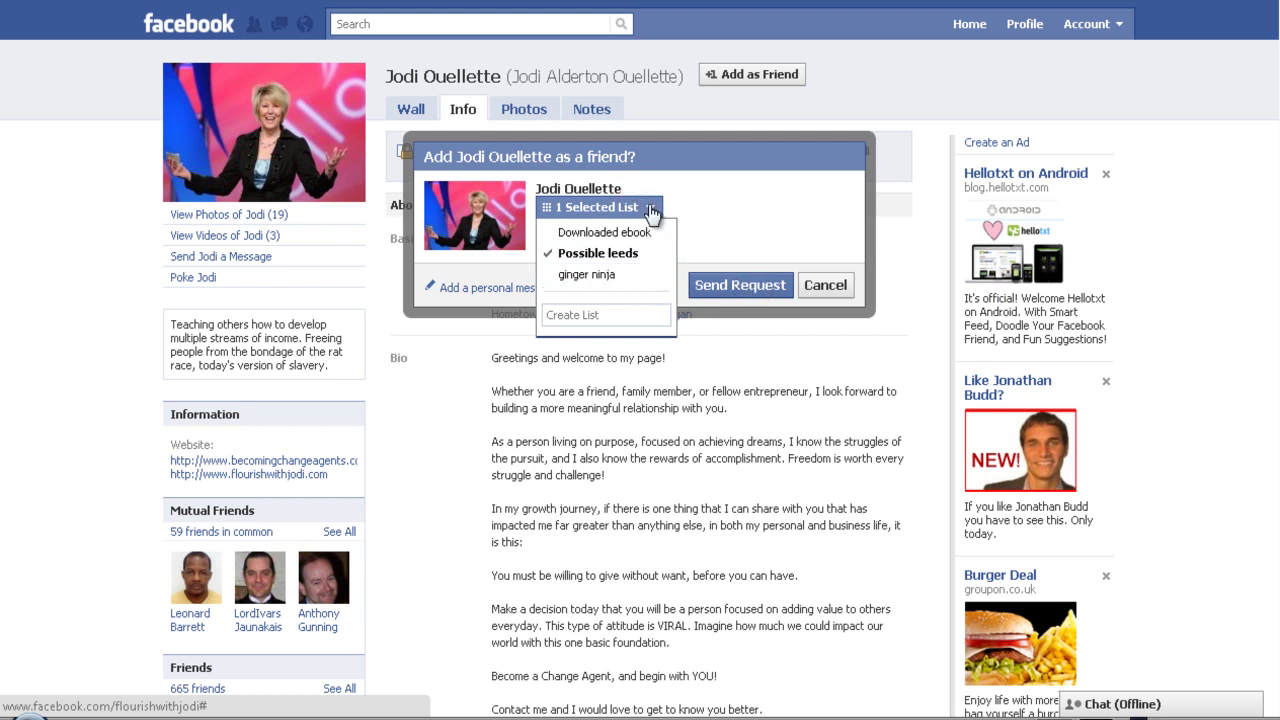
left_click(712, 245)
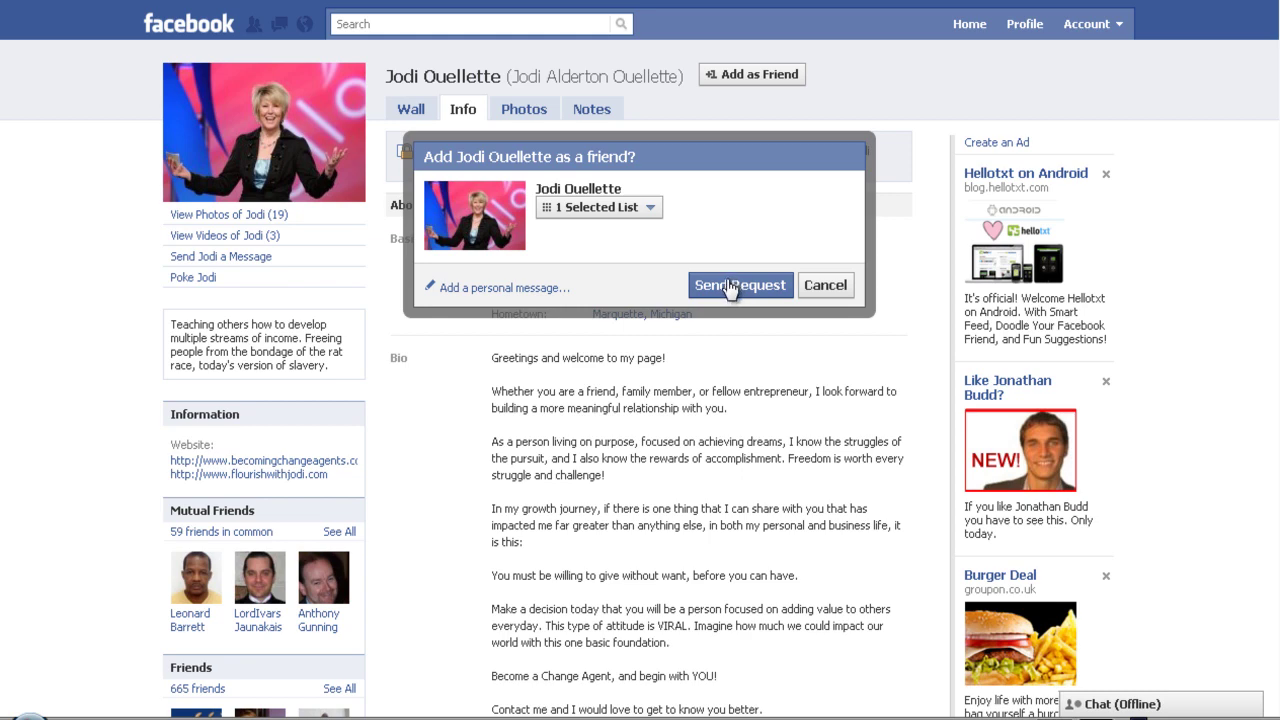
left_click(731, 286)
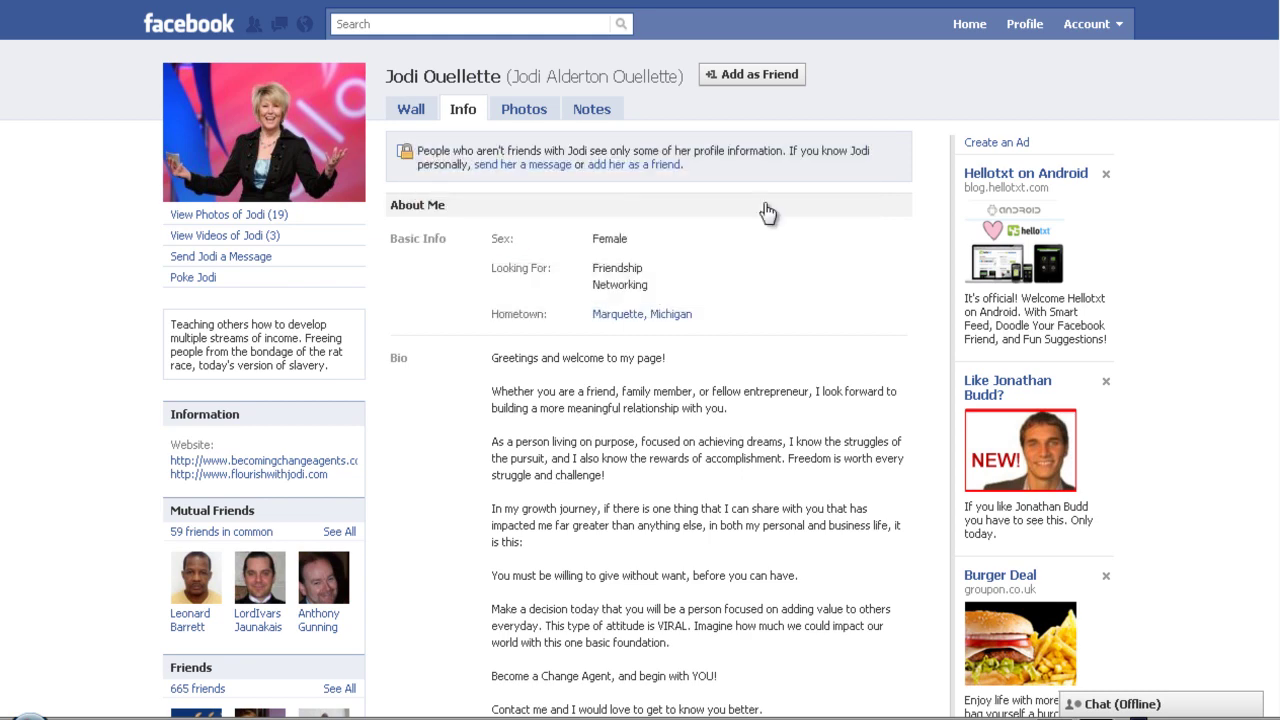
left_click(832, 273)
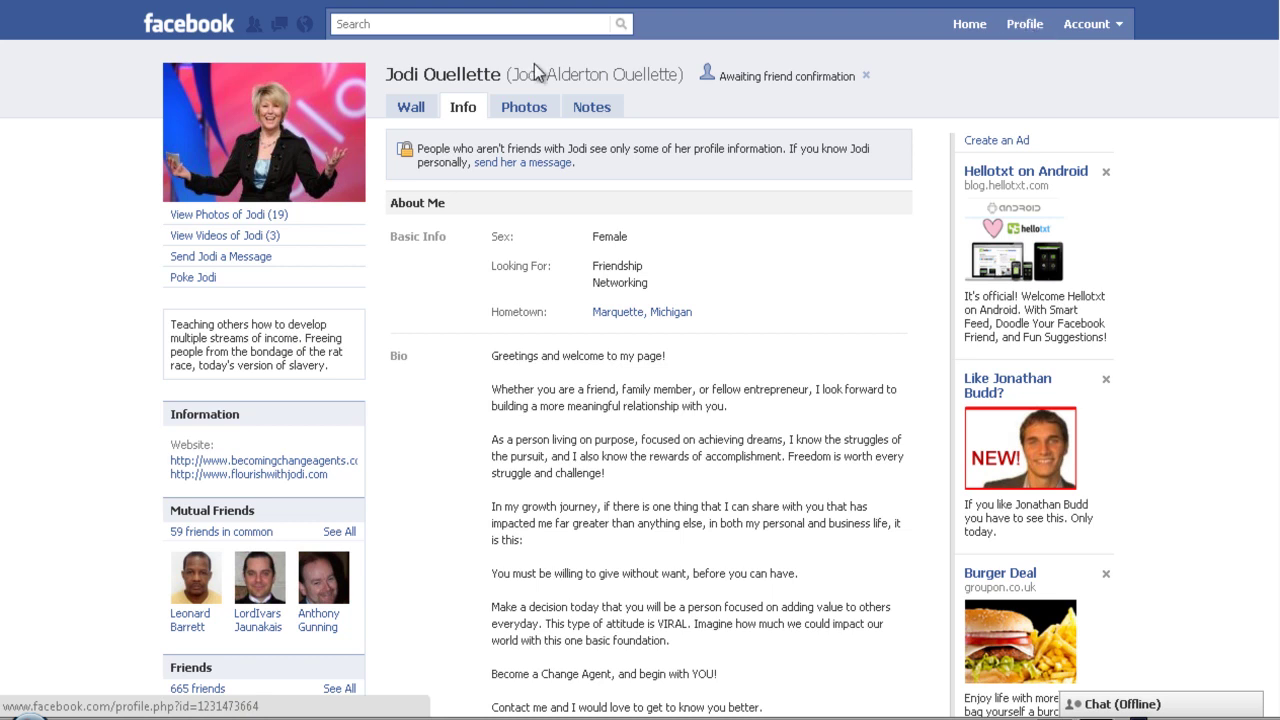
- Show her Wall and send the thank-you message with the blog link
left_click(403, 107)
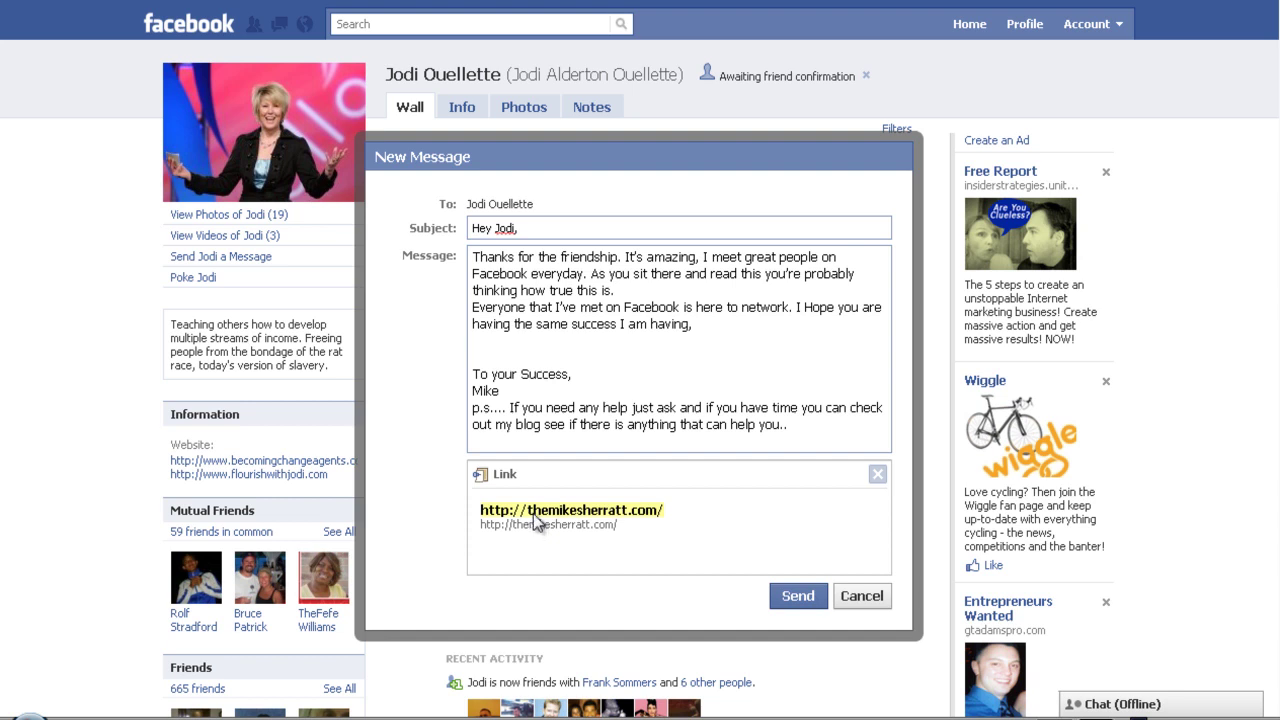
left_click(798, 595)
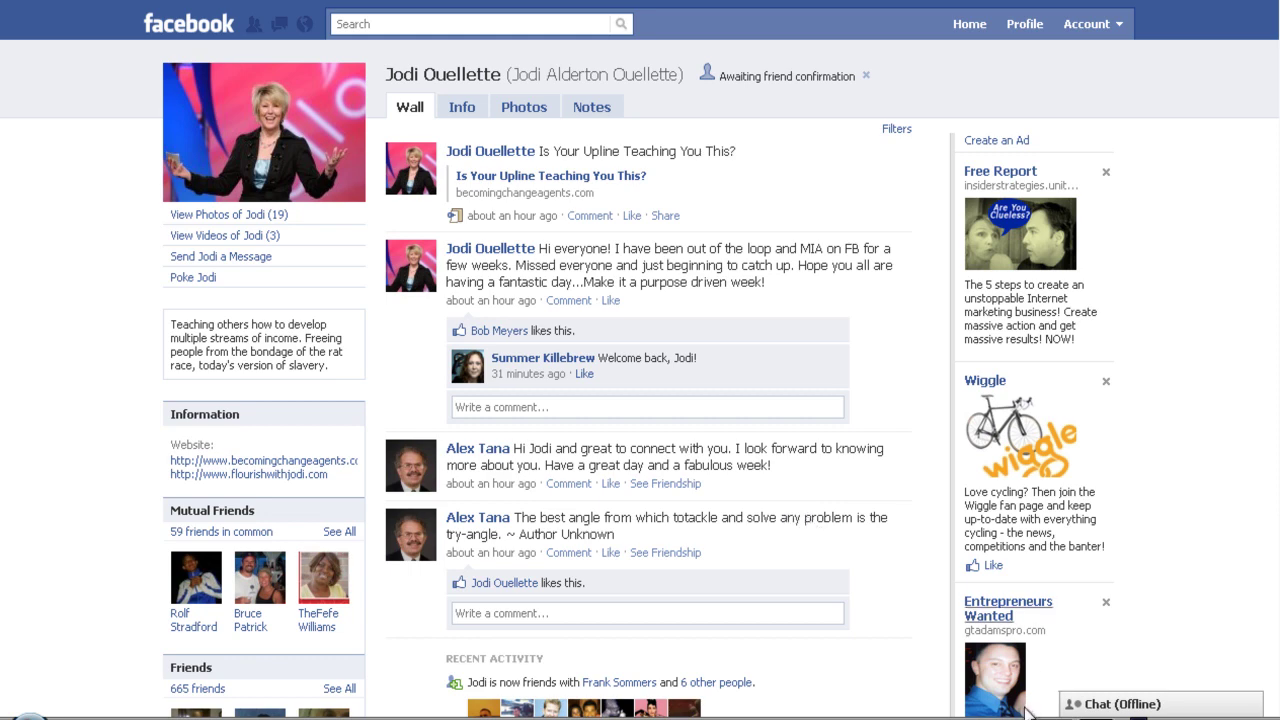
left_click(1064, 705)
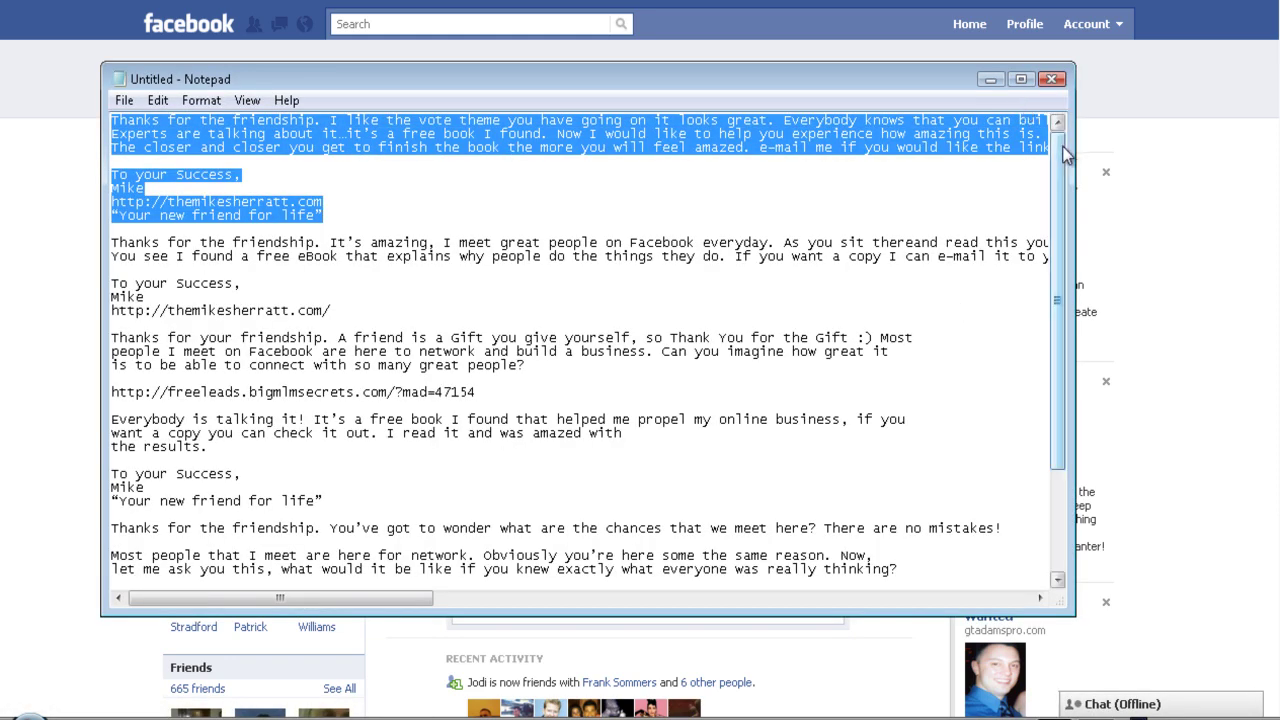
left_click_drag(1057, 175, 1078, 334)
scroll(1072, 293, "up", 4)
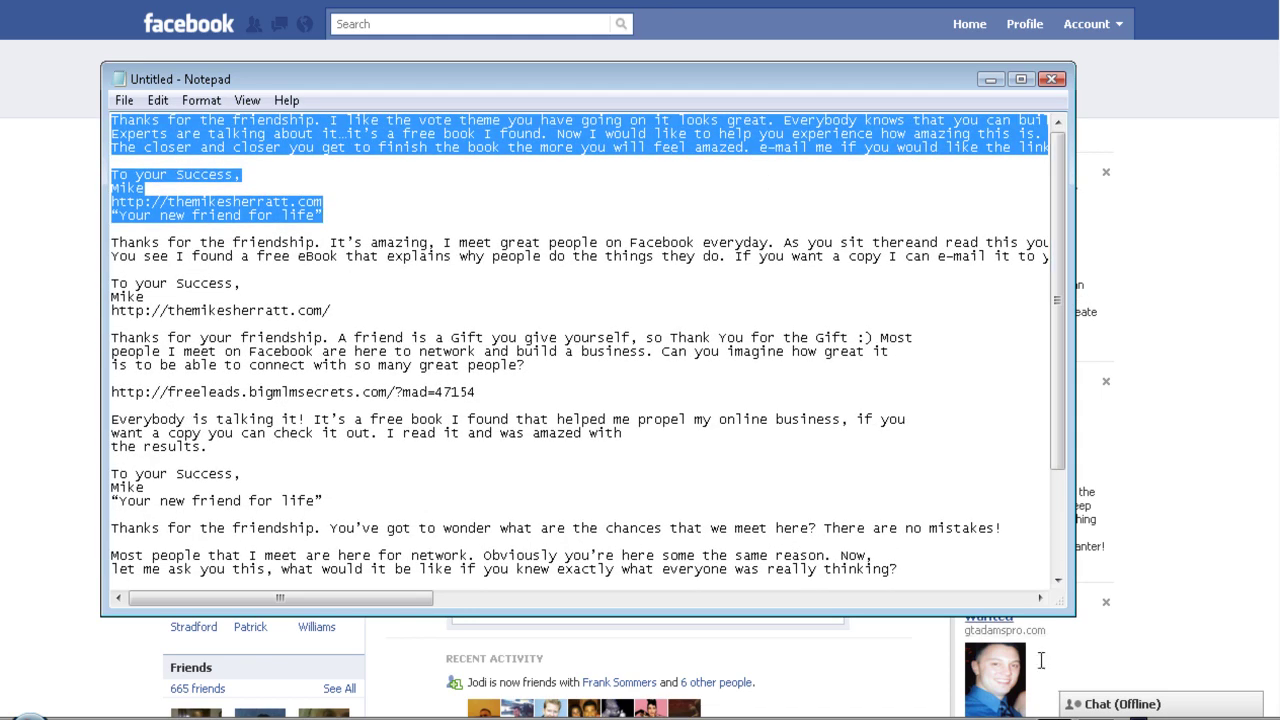
left_click(1064, 704)
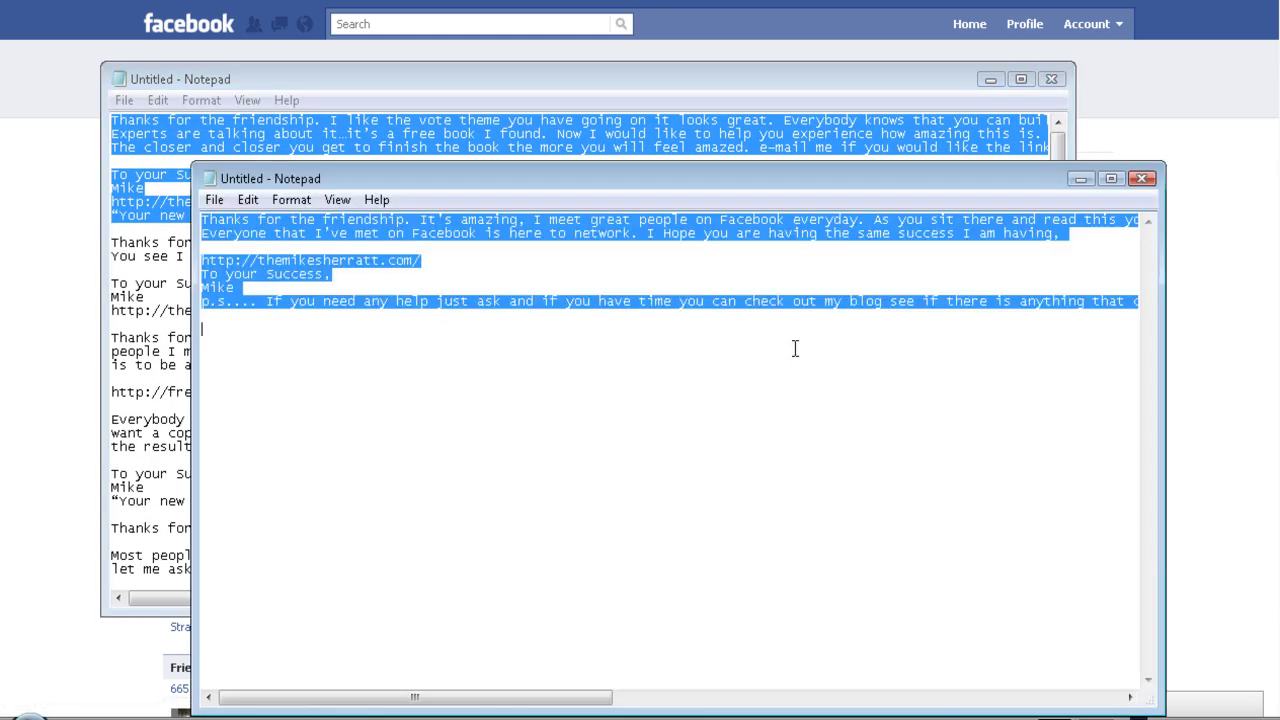
left_click(1081, 179)
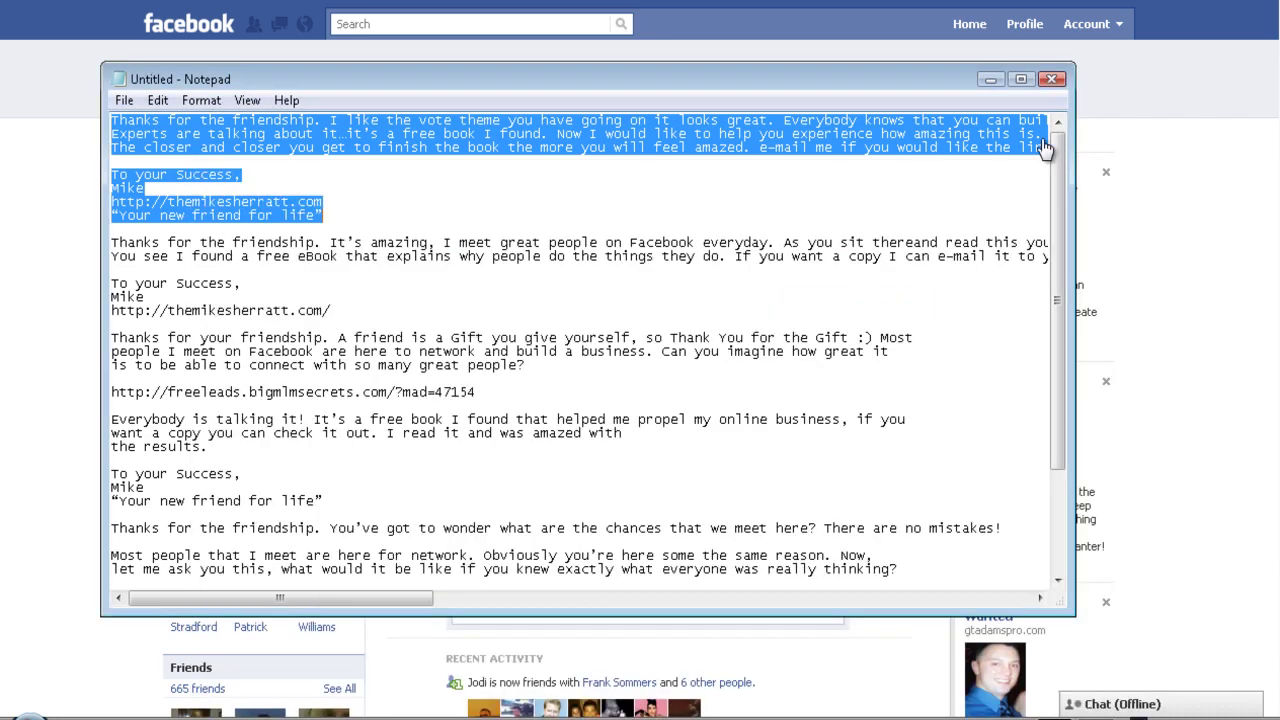
left_click(990, 79)
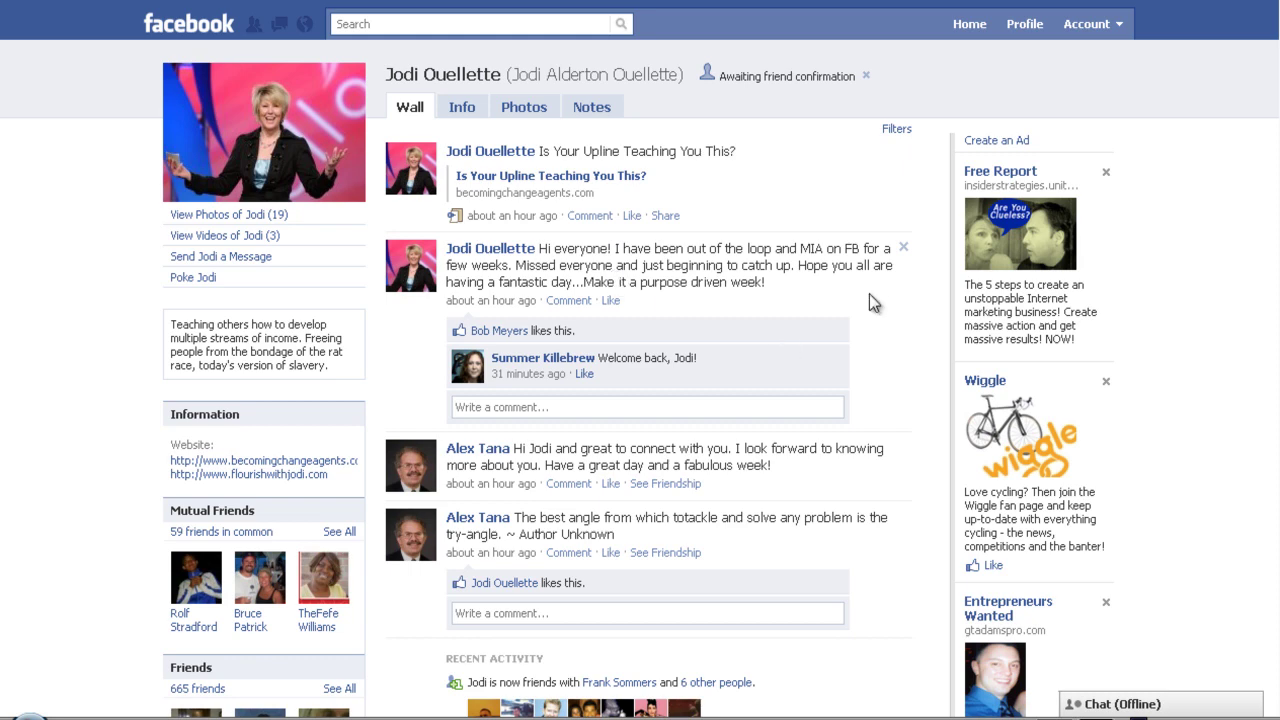
- Return to your profile and choose Edit Friends from the Account menu
left_click(1028, 24)
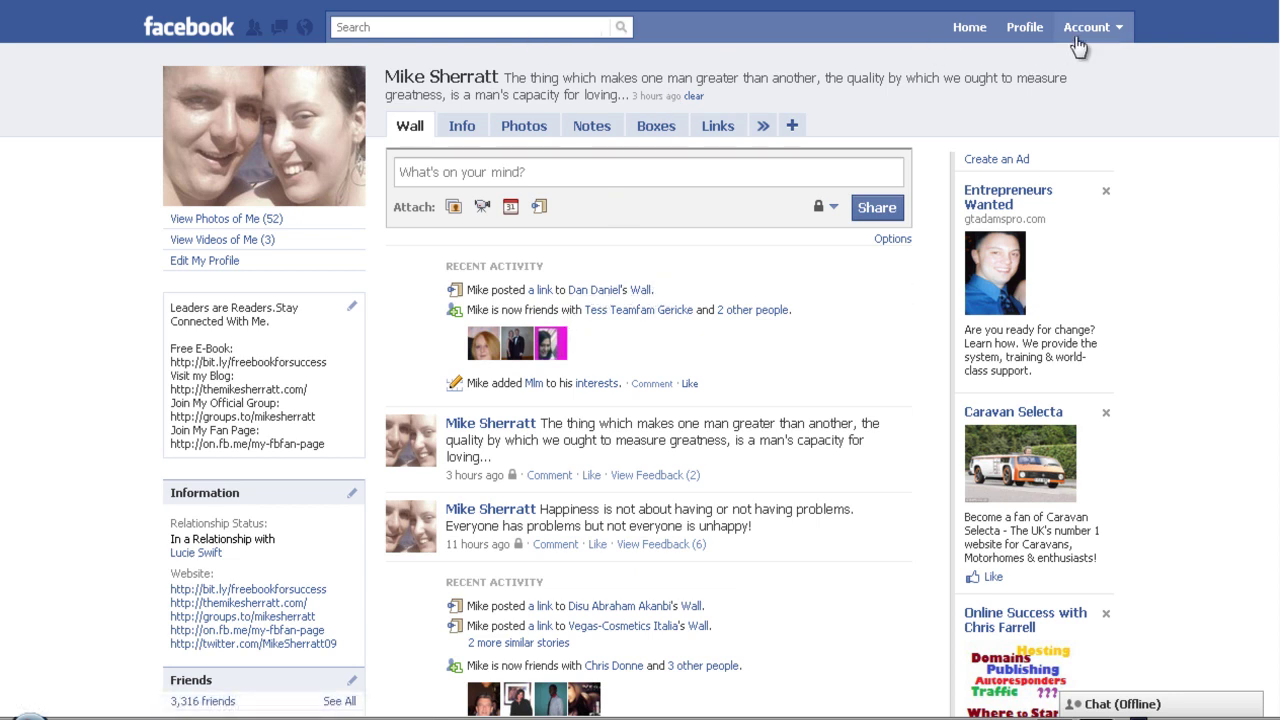
left_click(1108, 32)
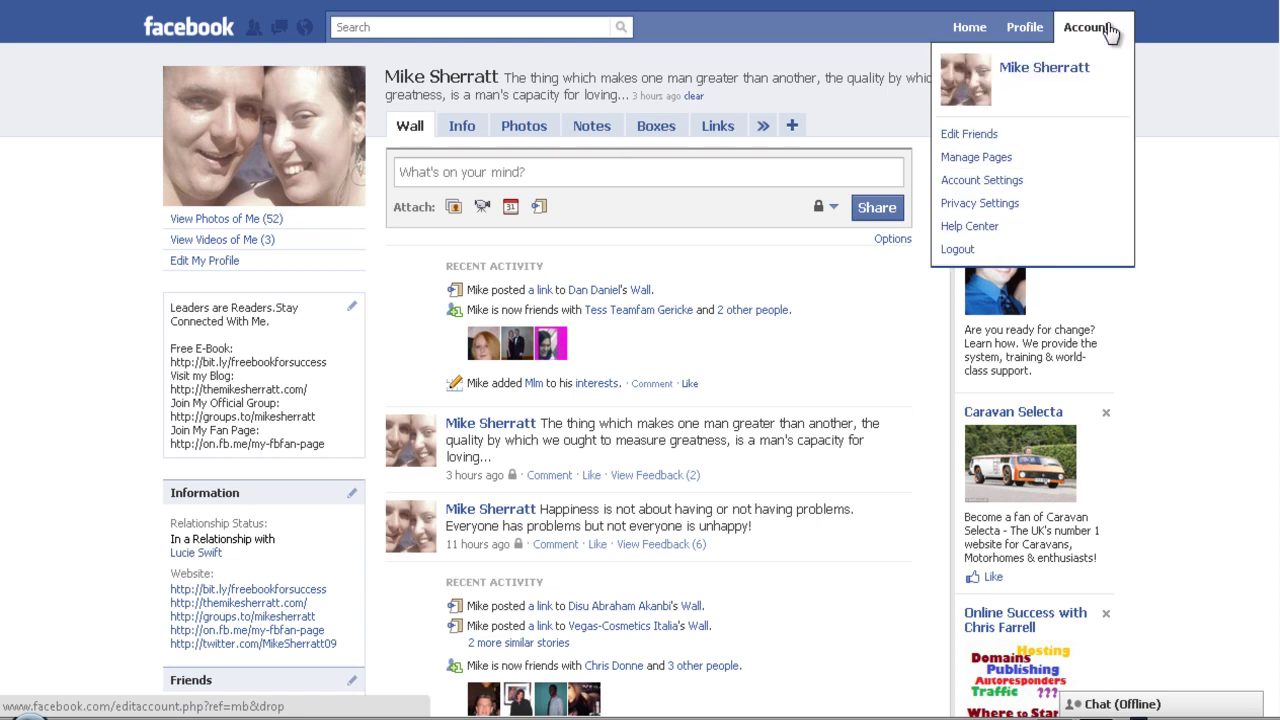
left_click(968, 136)
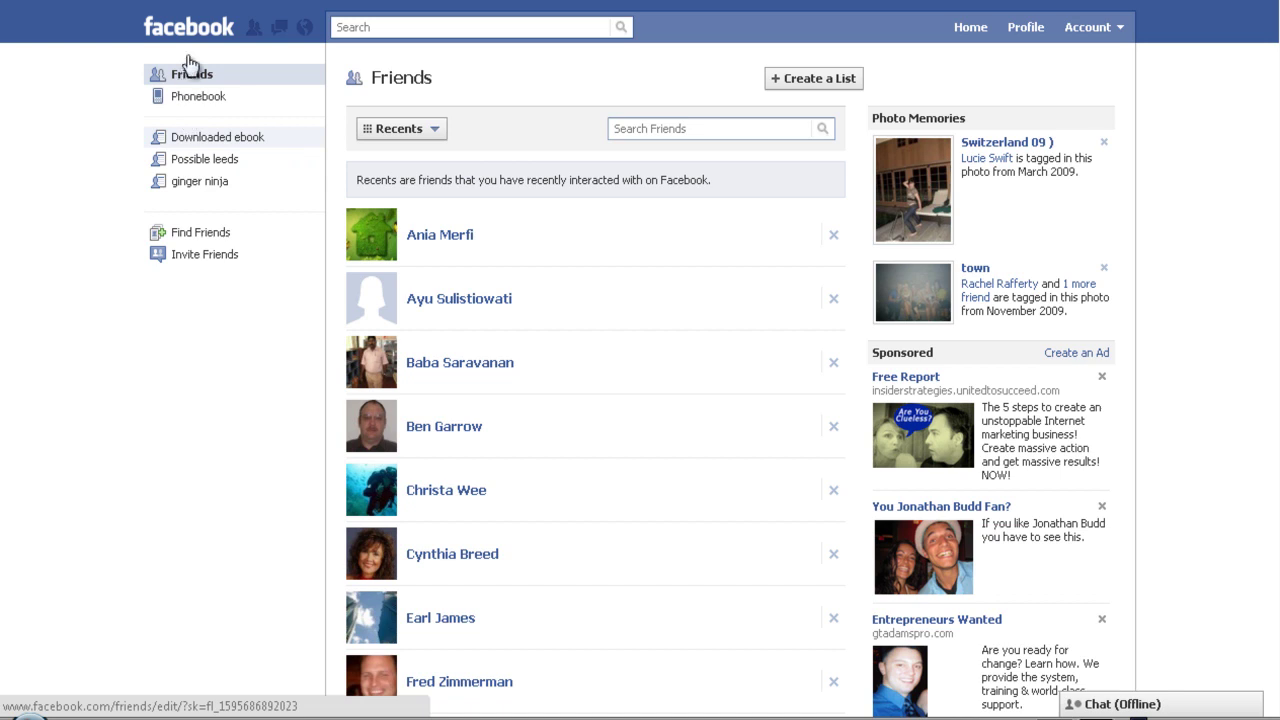
left_click(812, 80)
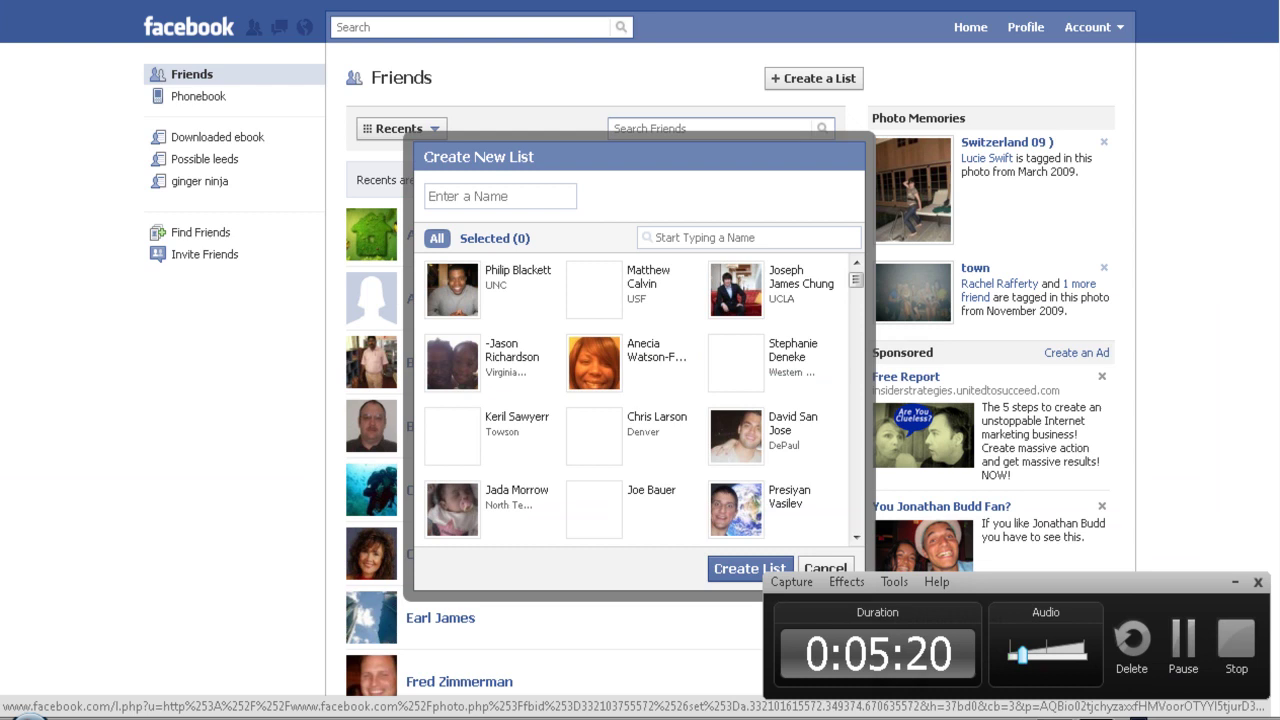
left_click(1185, 635)
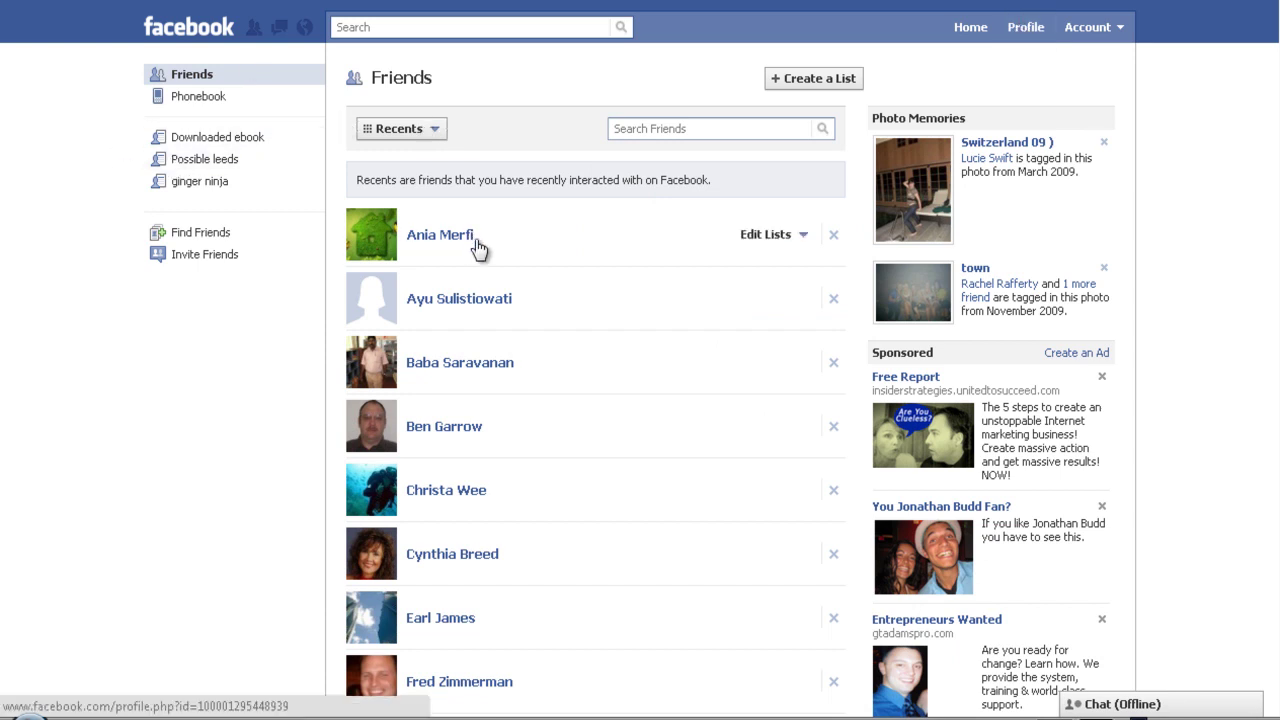
- Add the second and fourth recent friends to Possible leeds, checking the other three already belong
left_click(810, 238)
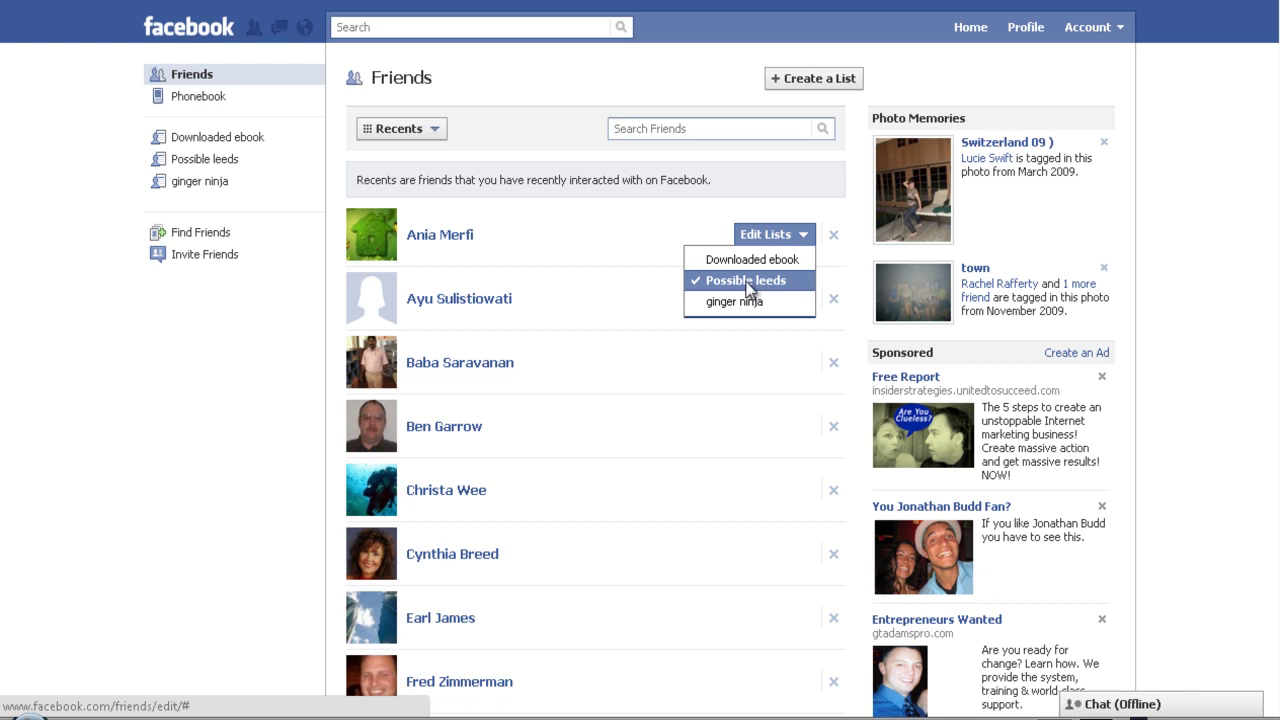
left_click(805, 236)
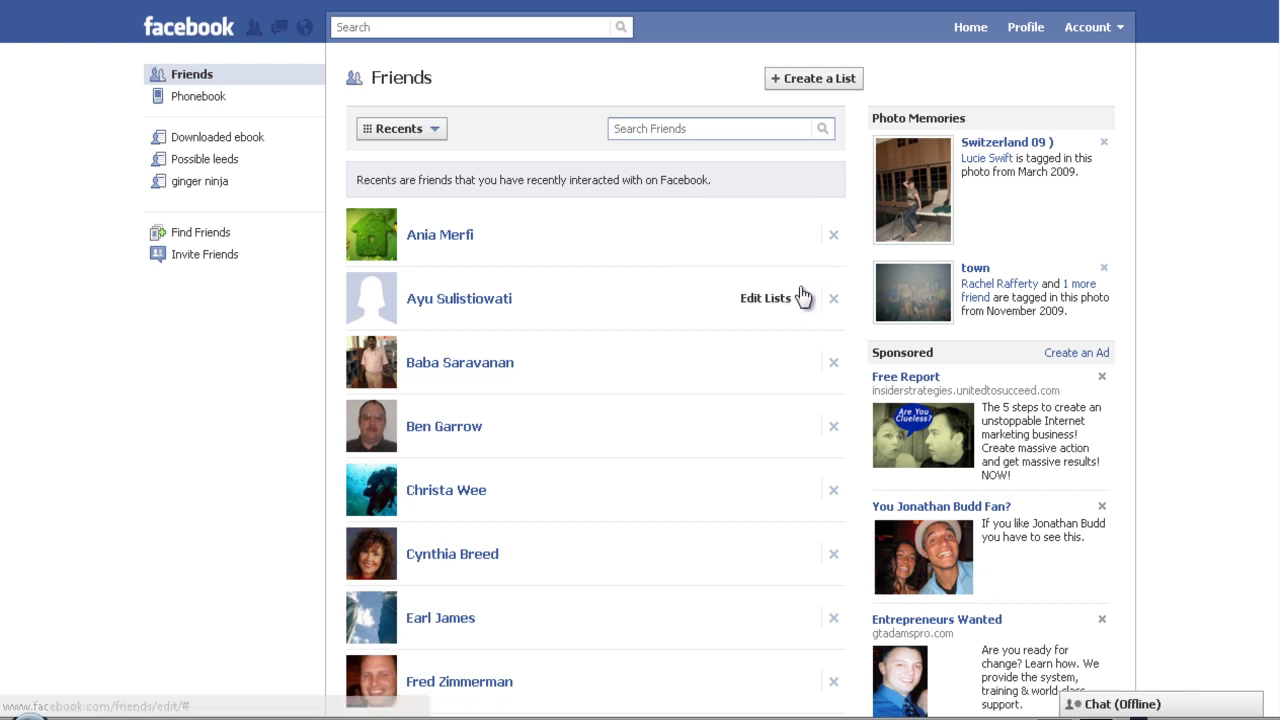
left_click(806, 300)
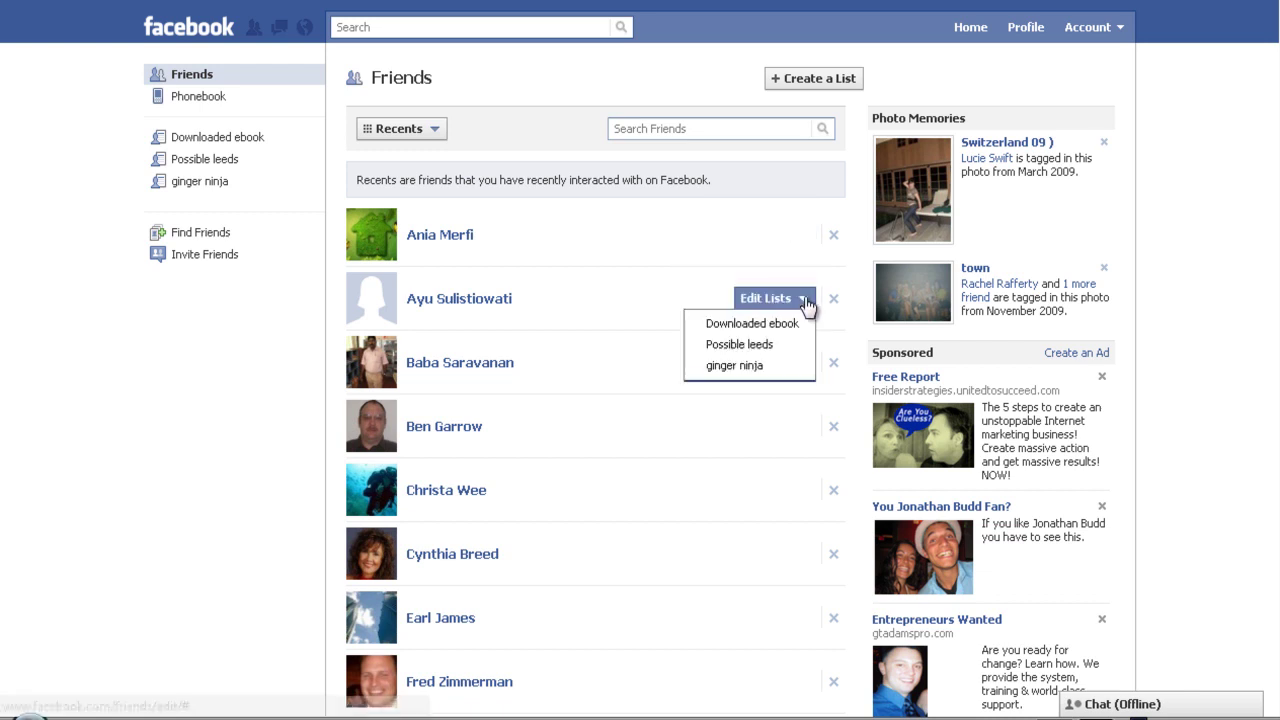
left_click(754, 350)
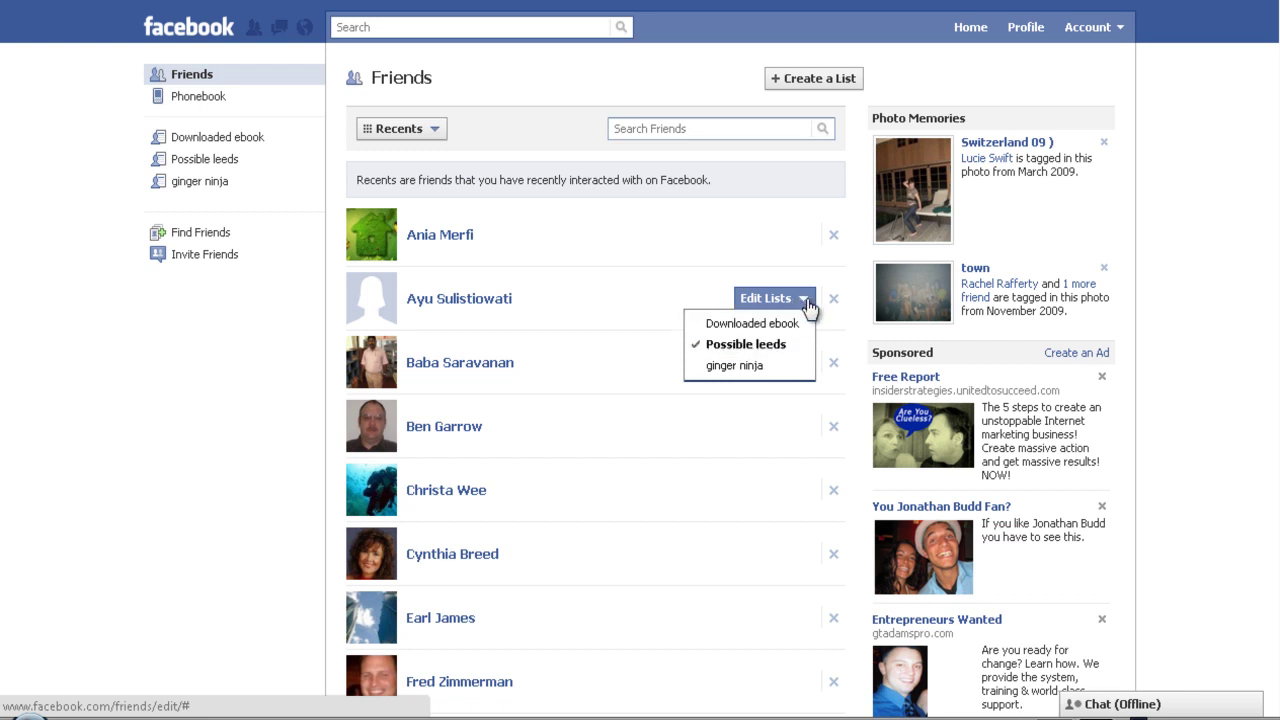
left_click(806, 301)
left_click(804, 364)
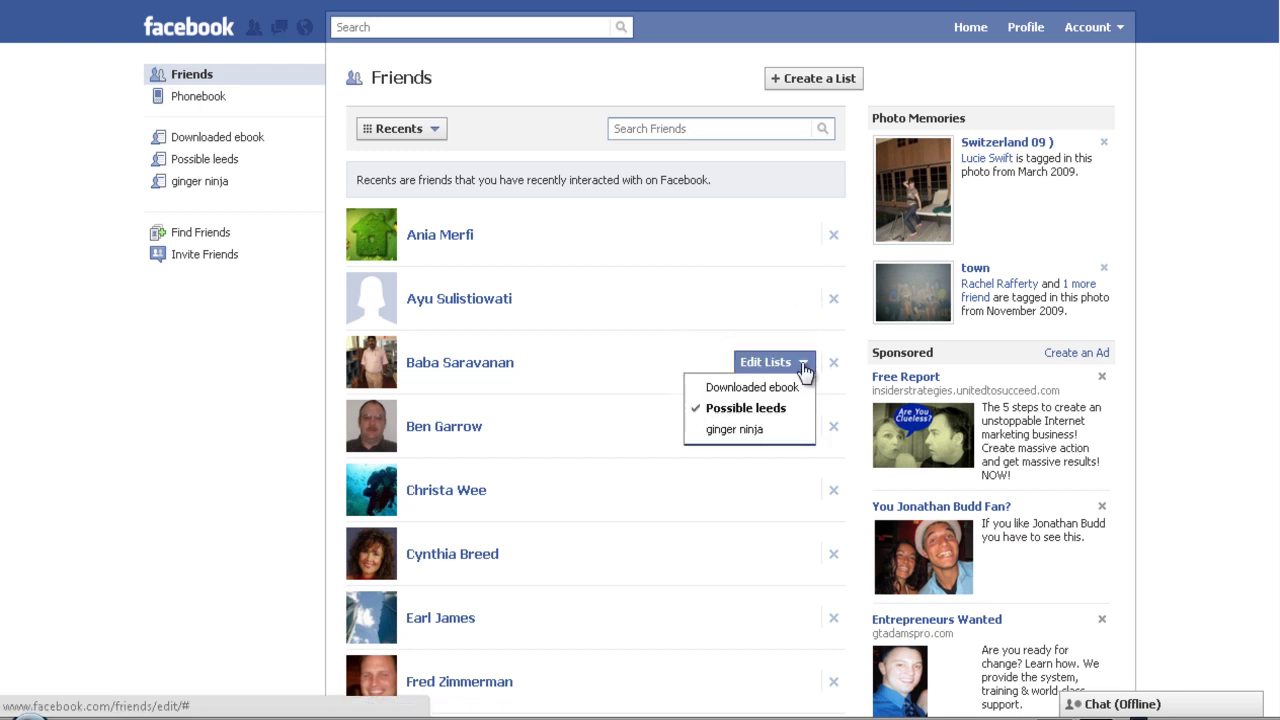
left_click(805, 366)
left_click(805, 429)
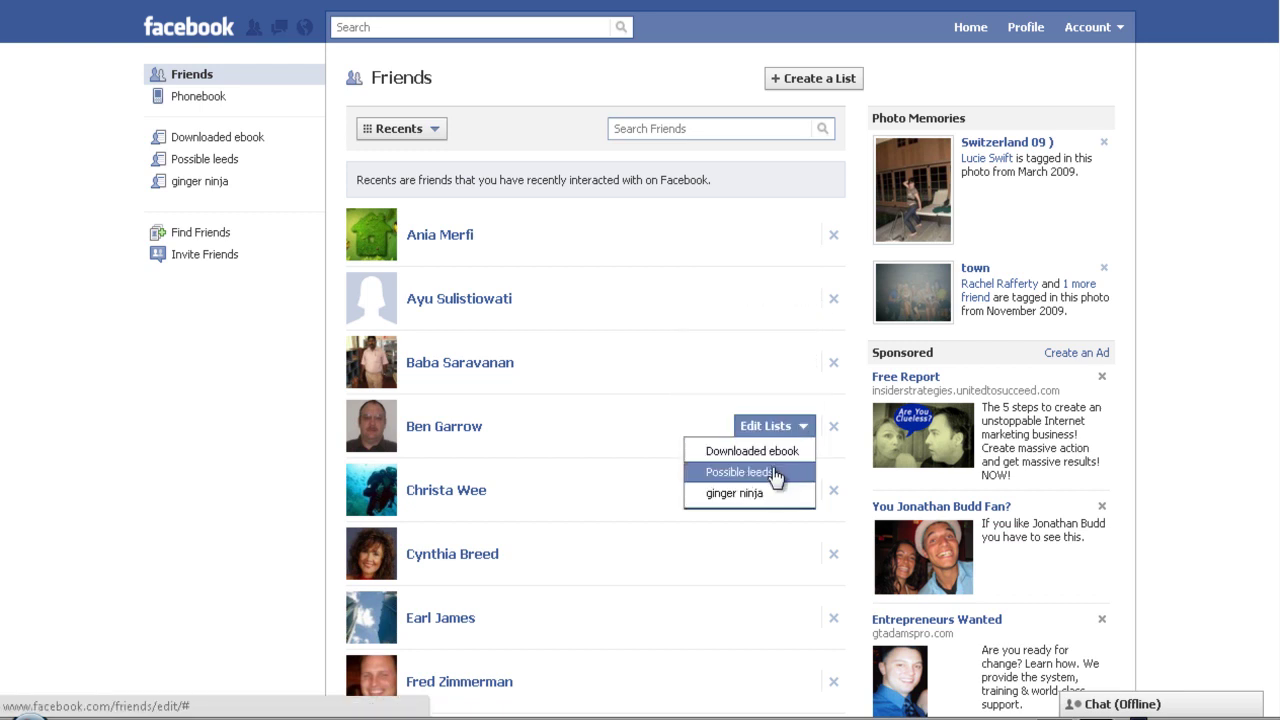
left_click(777, 476)
left_click(805, 428)
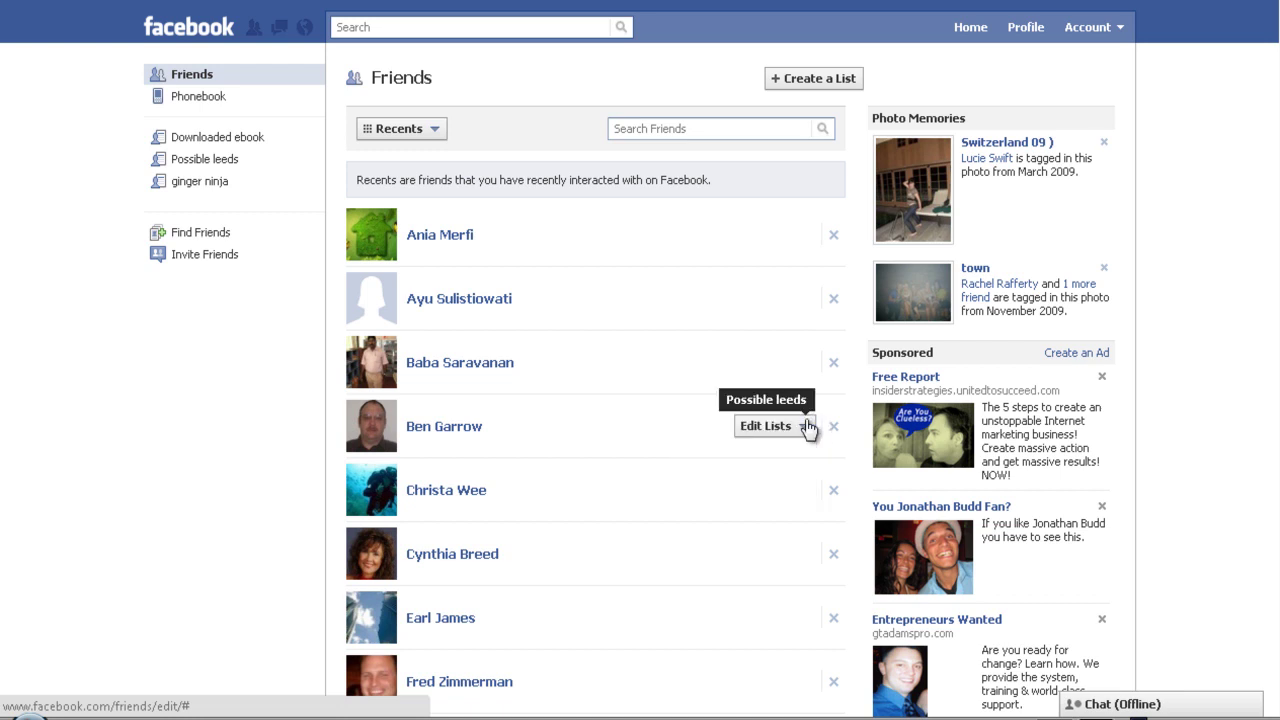
left_click(806, 493)
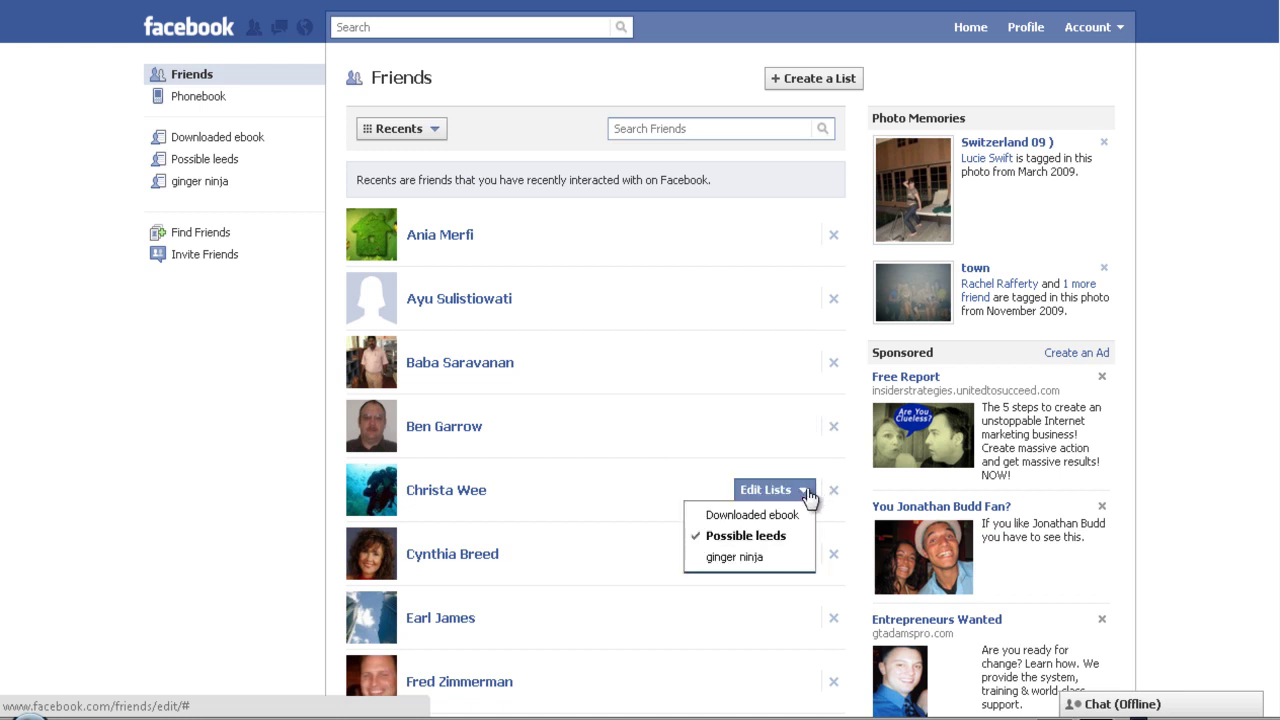
left_click(806, 493)
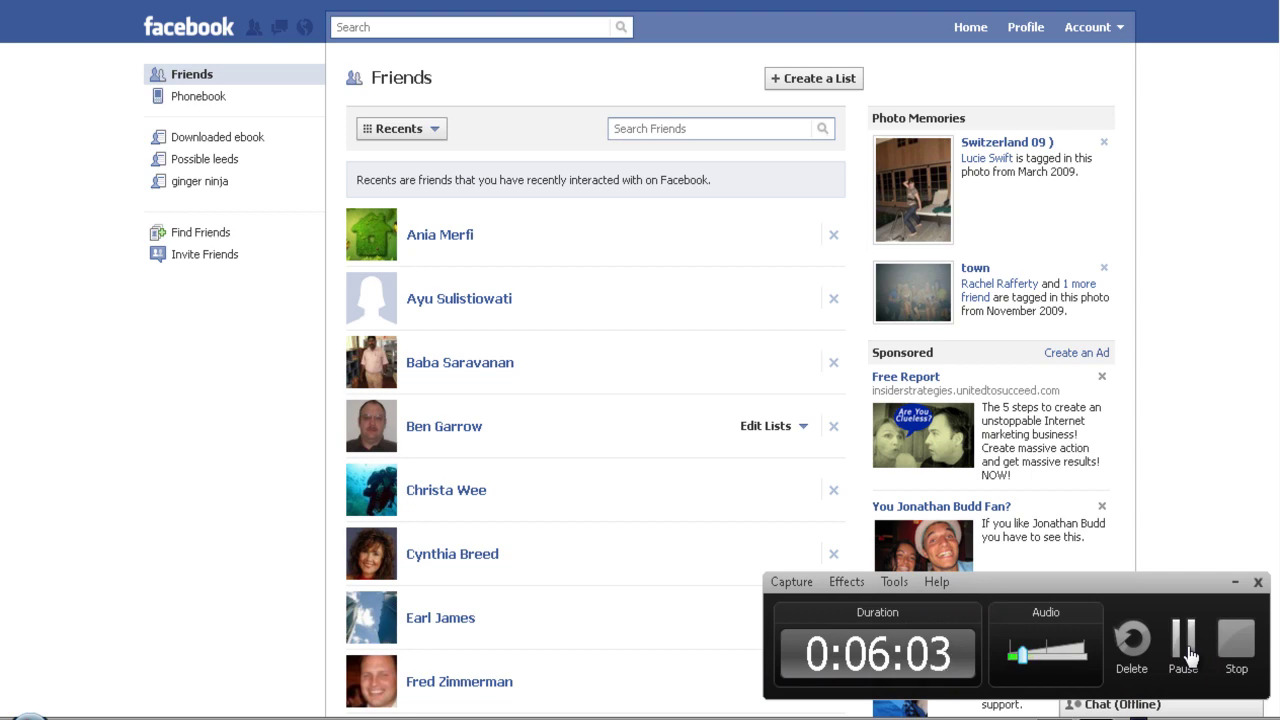
- Open the full Groups page via See All under the sidebar groups
left_click(1183, 640)
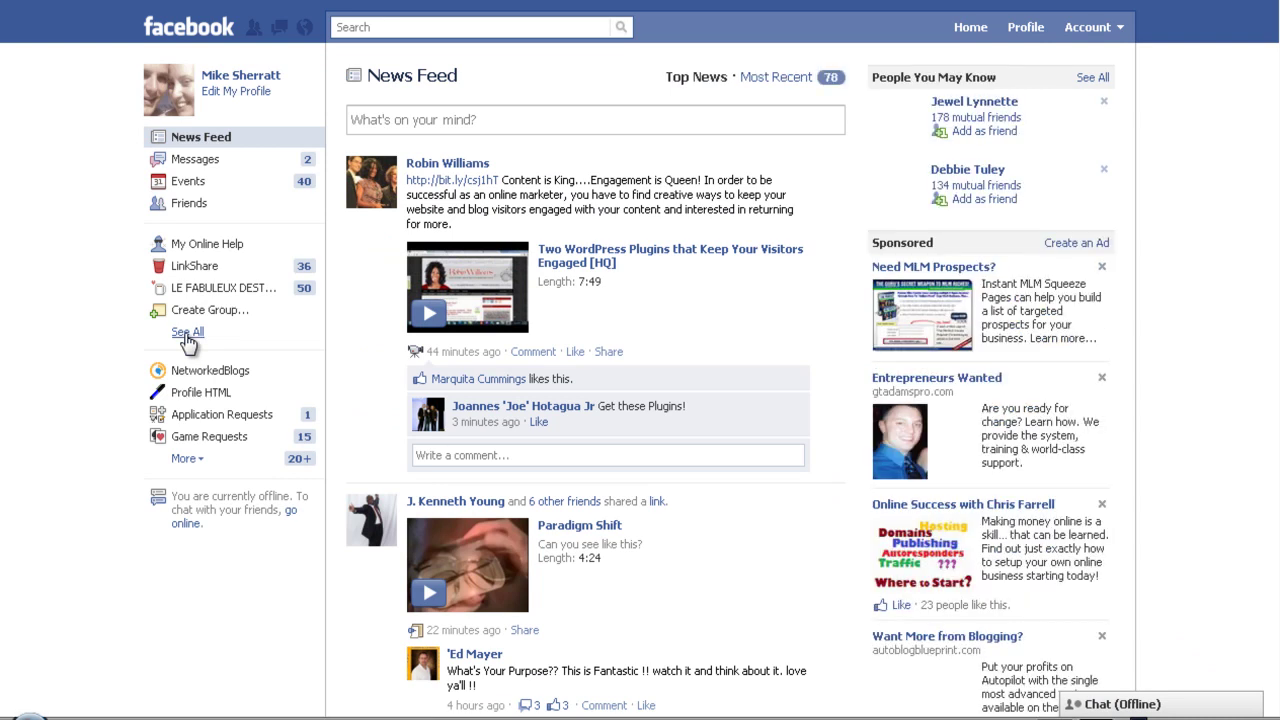
left_click(187, 333)
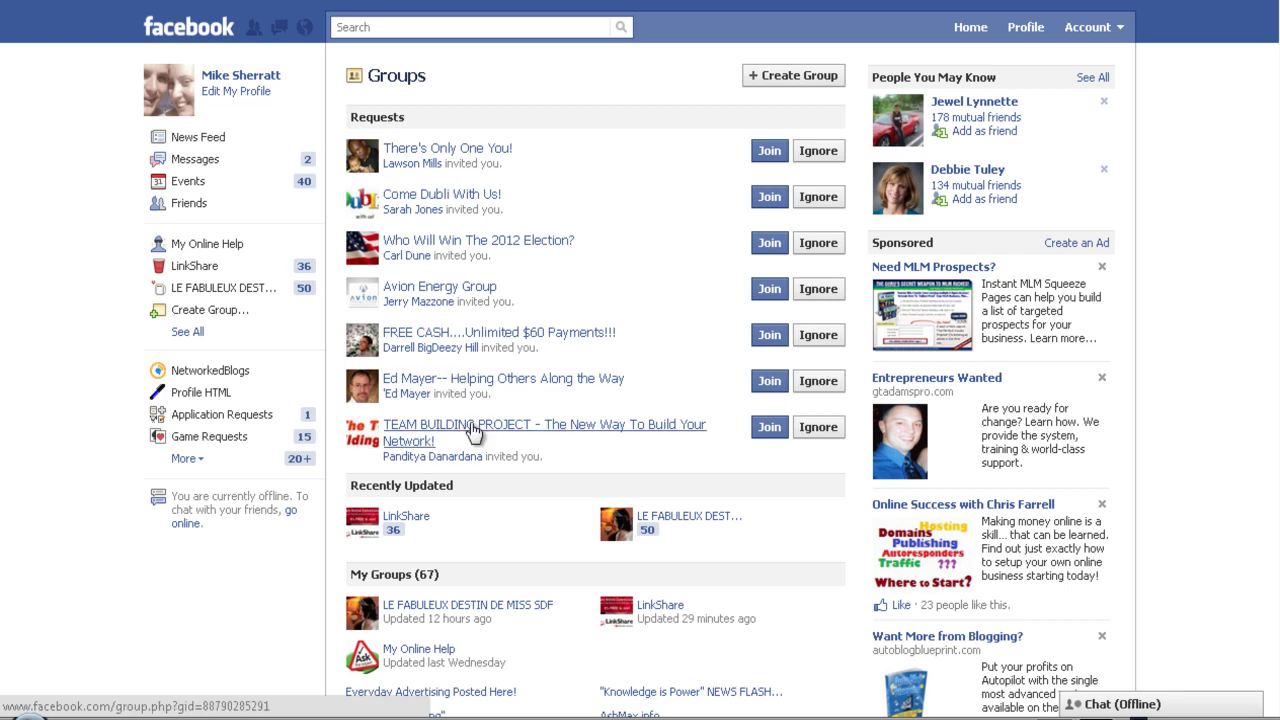
- Start a group named 'bkgyufuyfrfuyfv' and begin typing a friend's name under Members
left_click(795, 77)
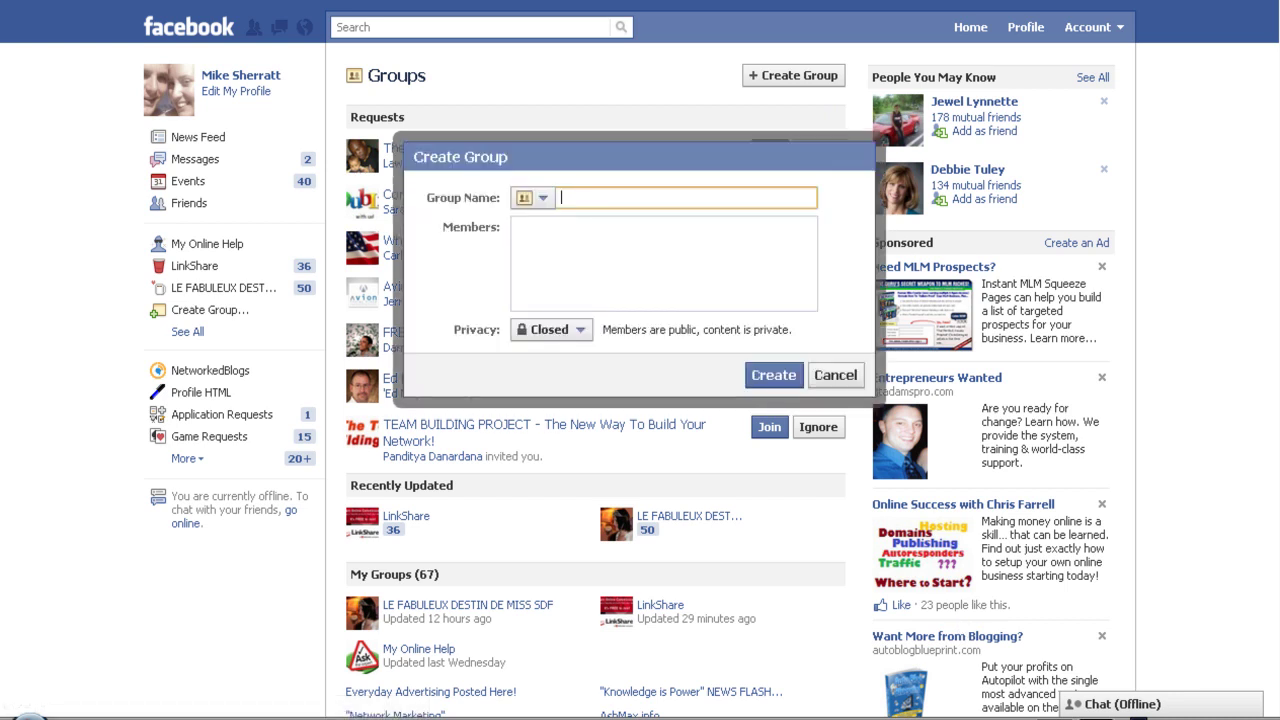
left_click(543, 200)
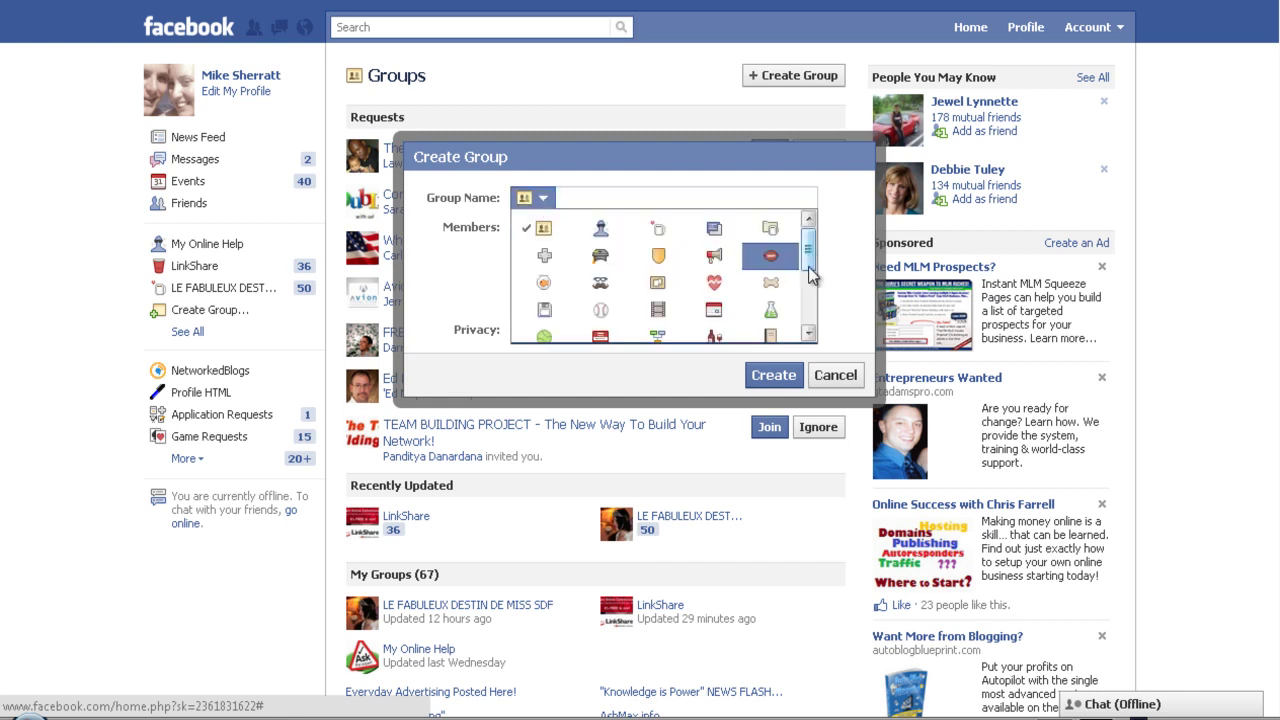
scroll(808, 266, "down", 1)
scroll(815, 263, "up", 2)
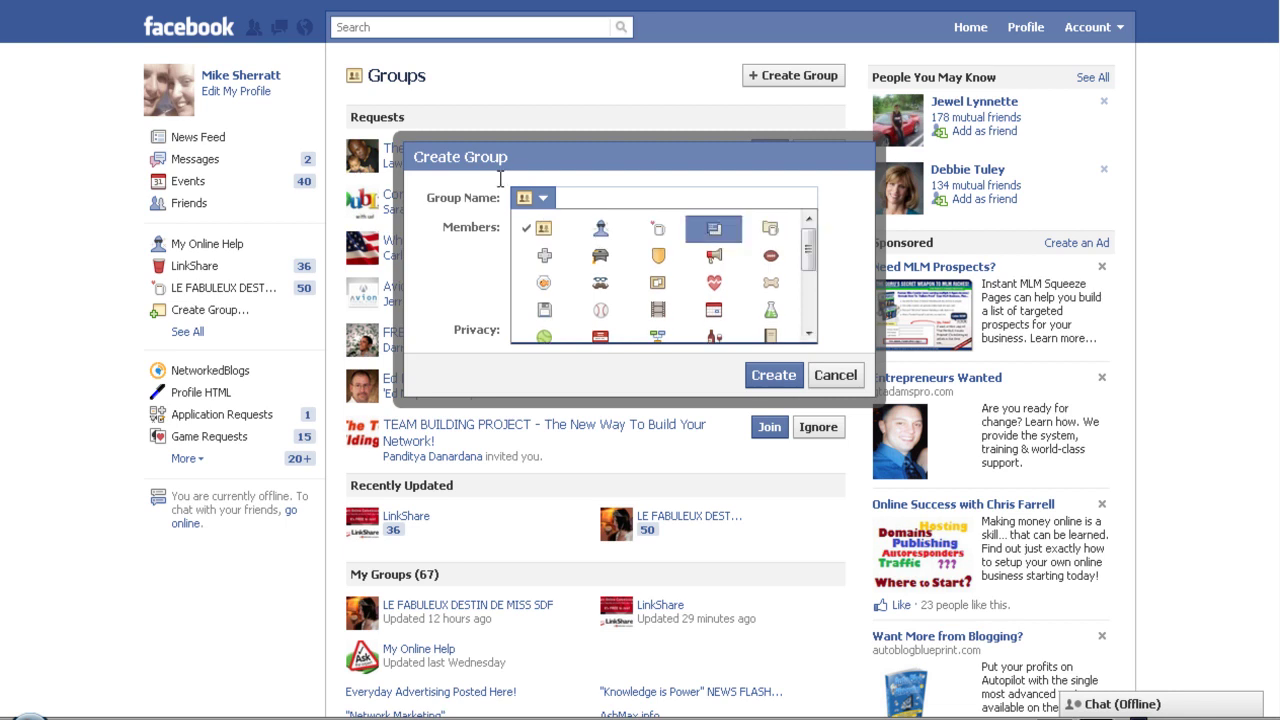
left_click(543, 197)
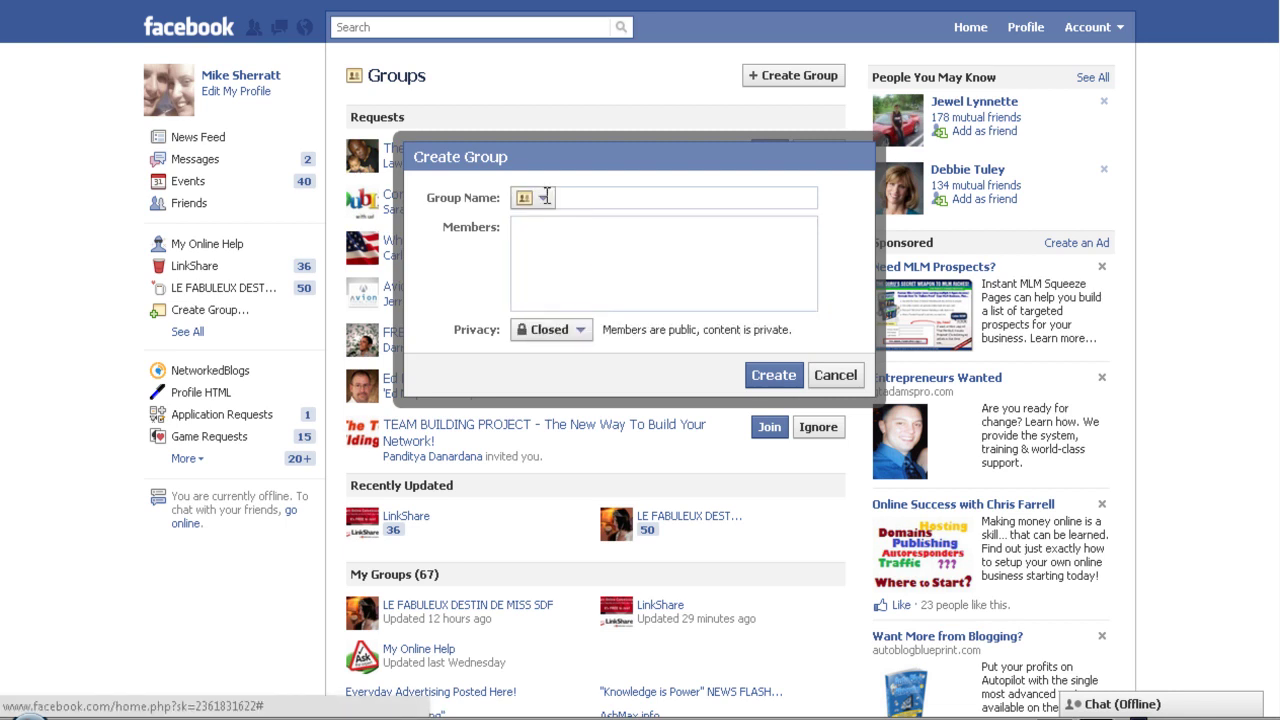
left_click(604, 195)
type("bkgyufuyfrfuyfv")
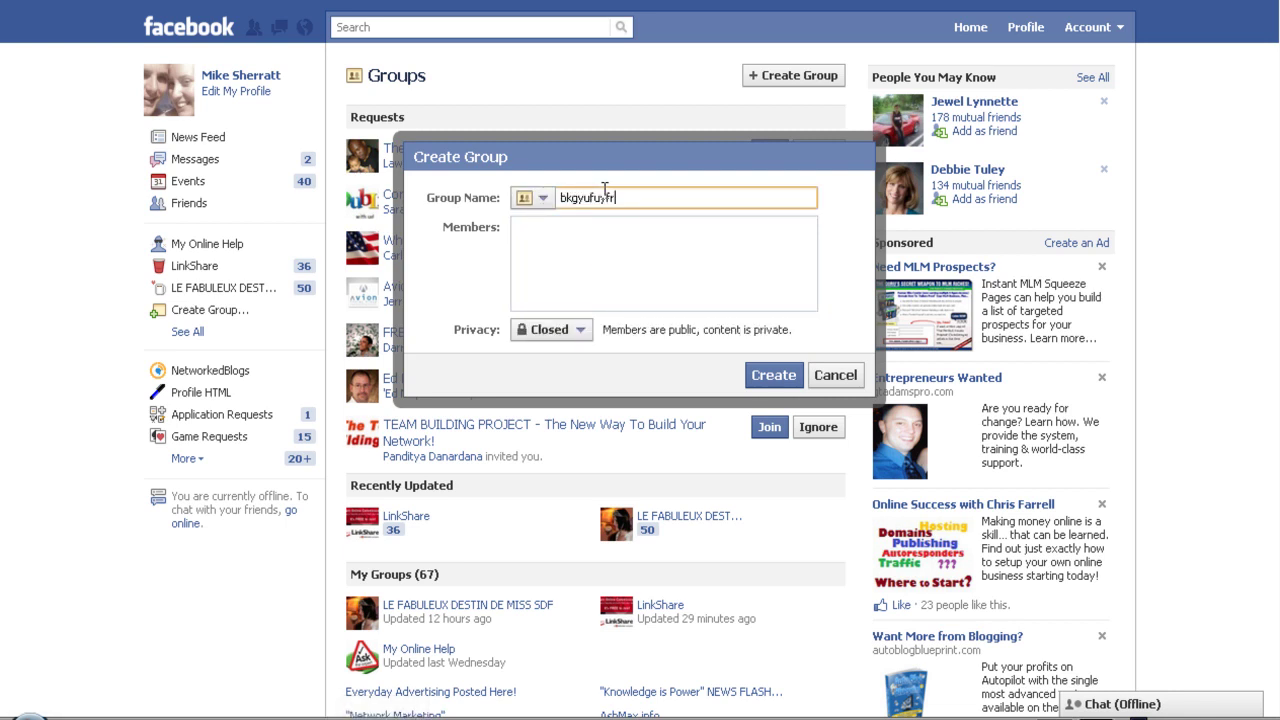
left_click(556, 248)
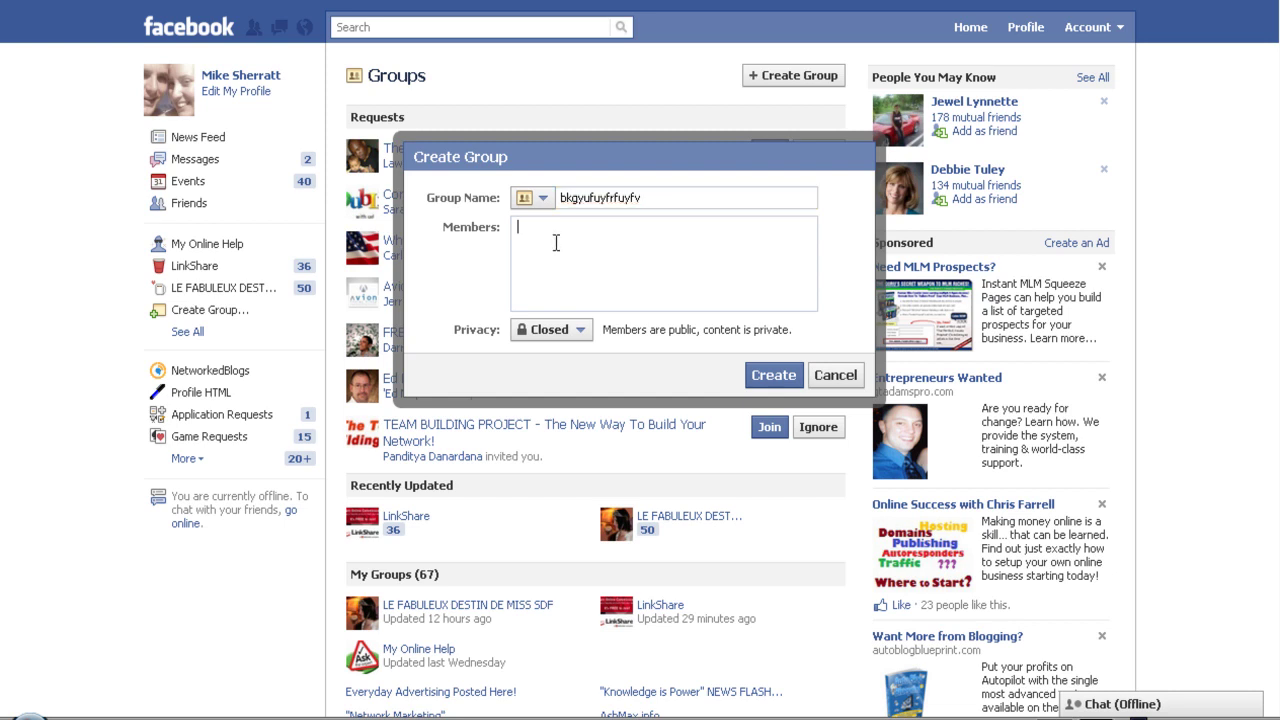
type("cynth")
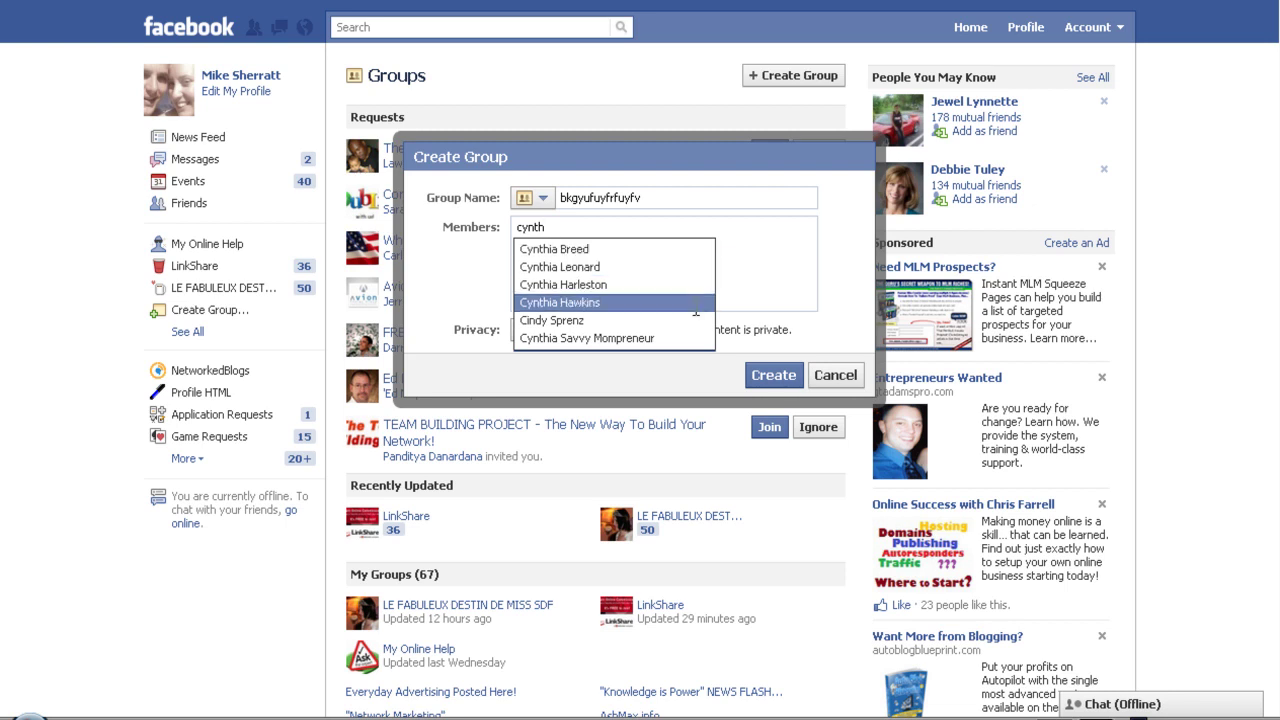
- Add the first suggested friend, review the Privacy options, then cancel group creation
left_click(580, 248)
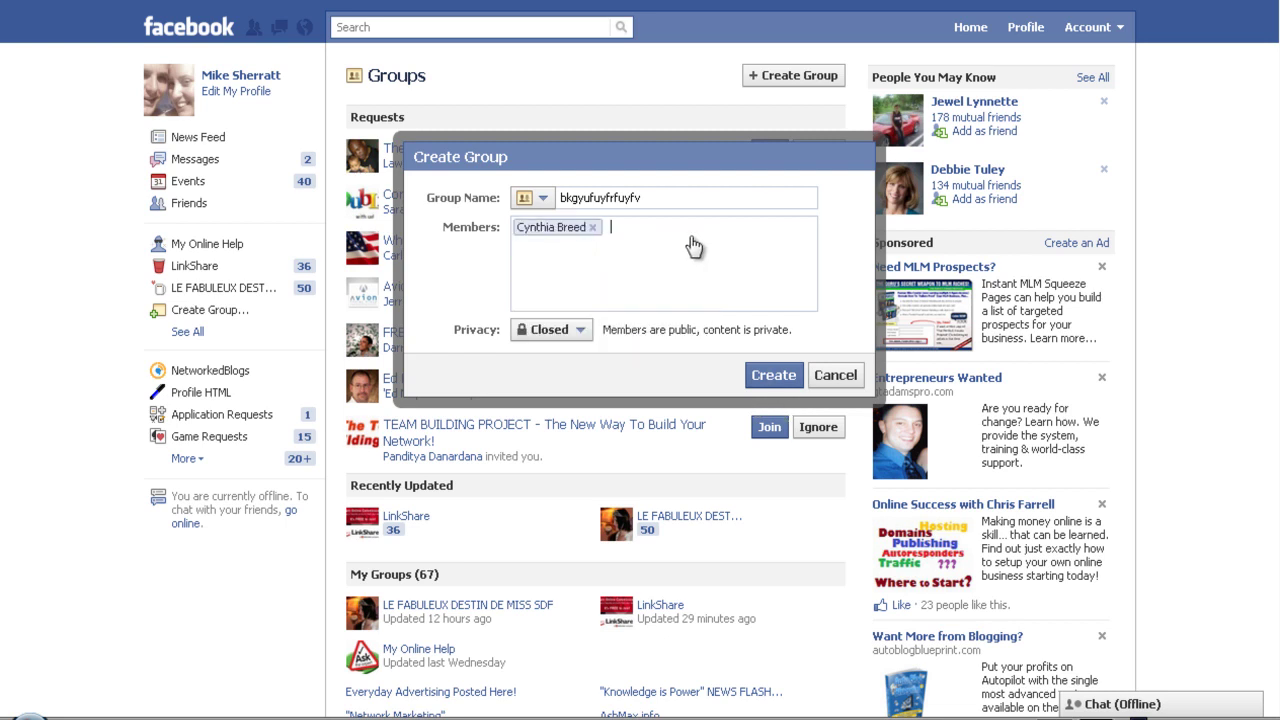
left_click(585, 330)
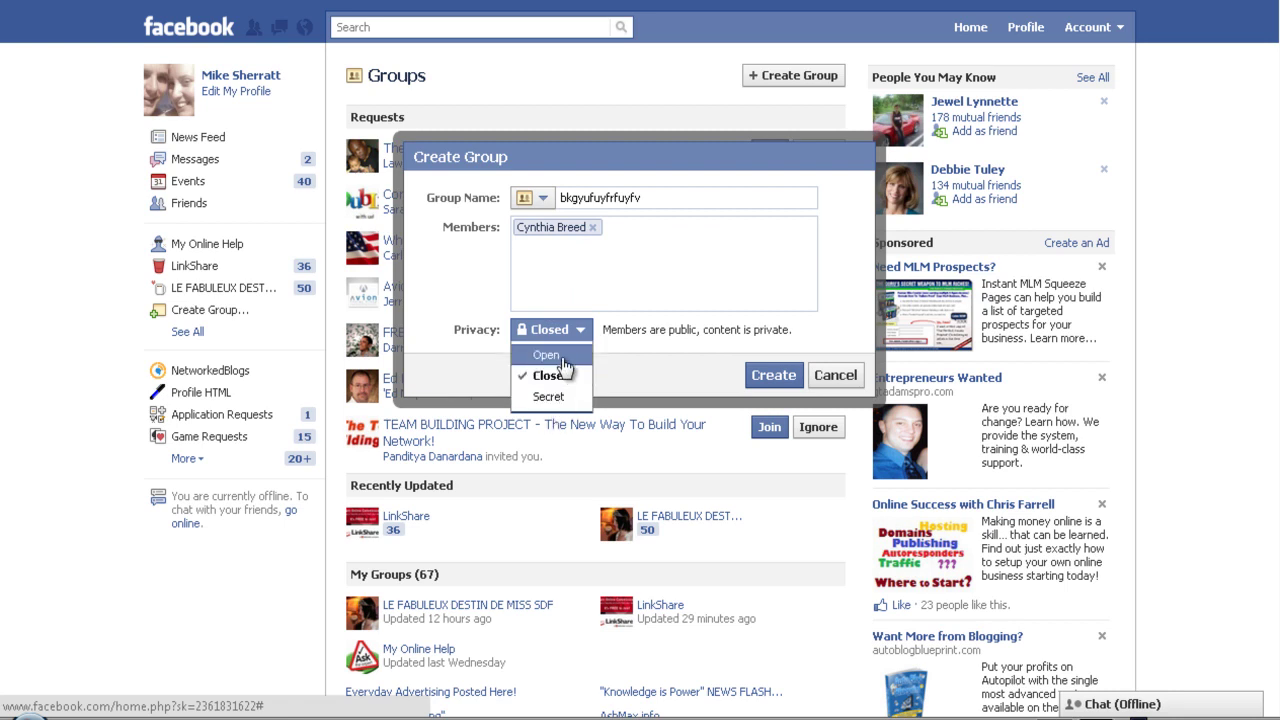
left_click(830, 377)
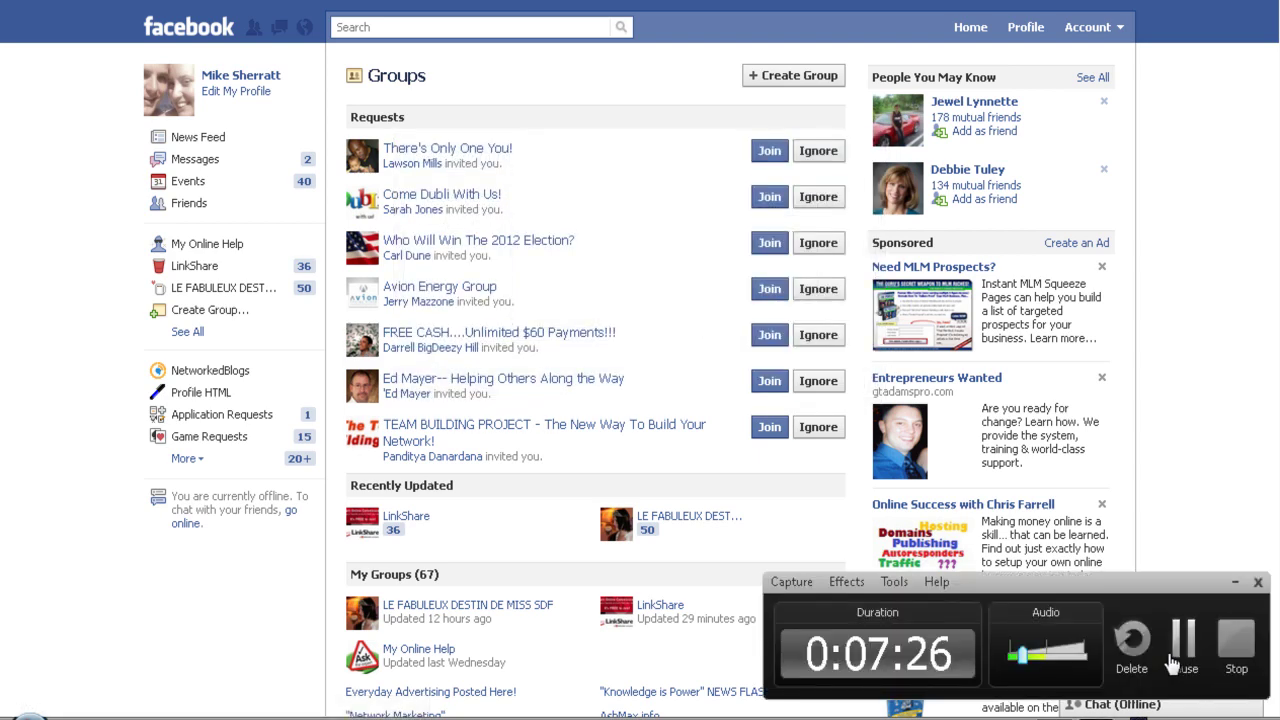
left_click(1183, 660)
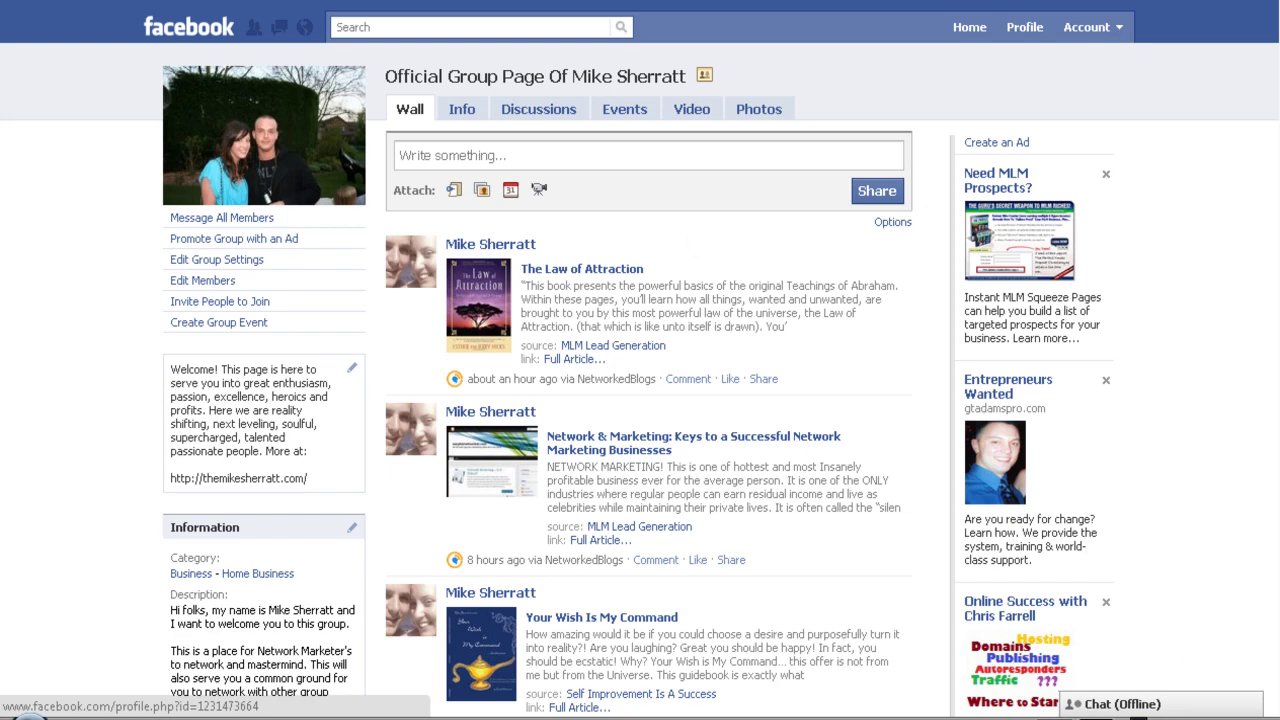
- Scroll through the official group's Wall posts and back up to the top
scroll(640, 400, "down", 15)
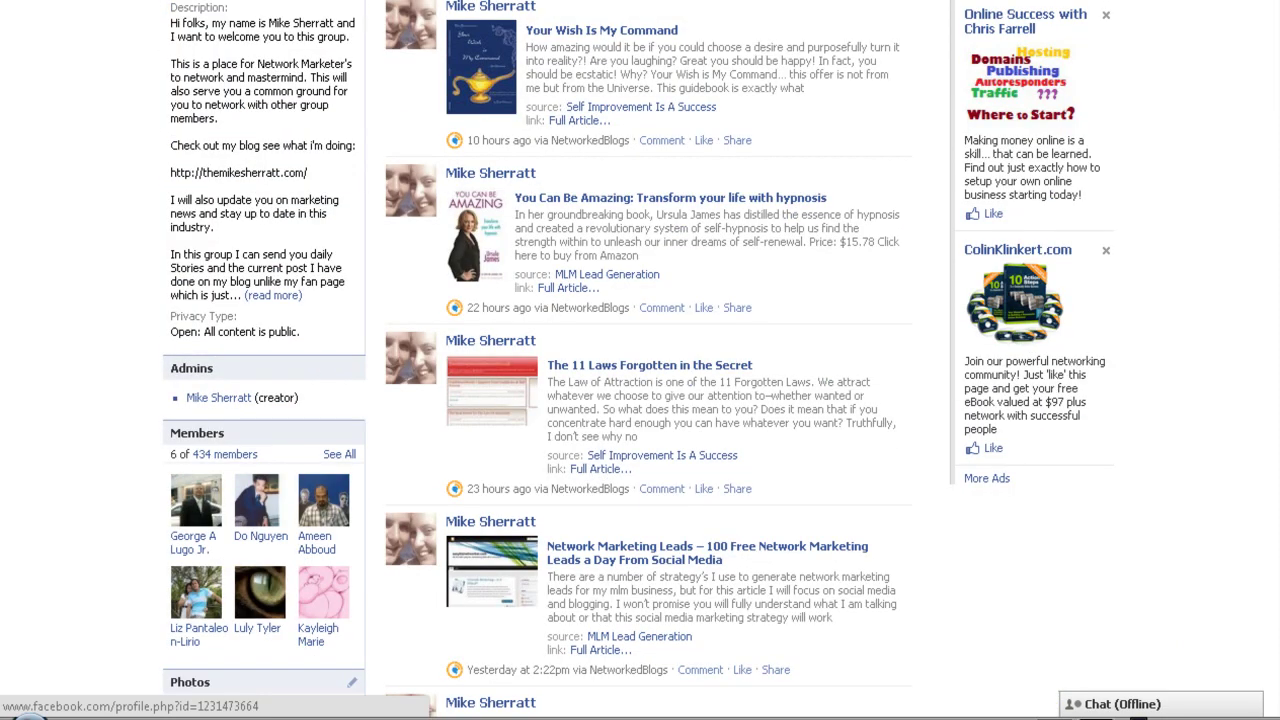
scroll(640, 400, "down", 8)
scroll(163, 525, "up", 20)
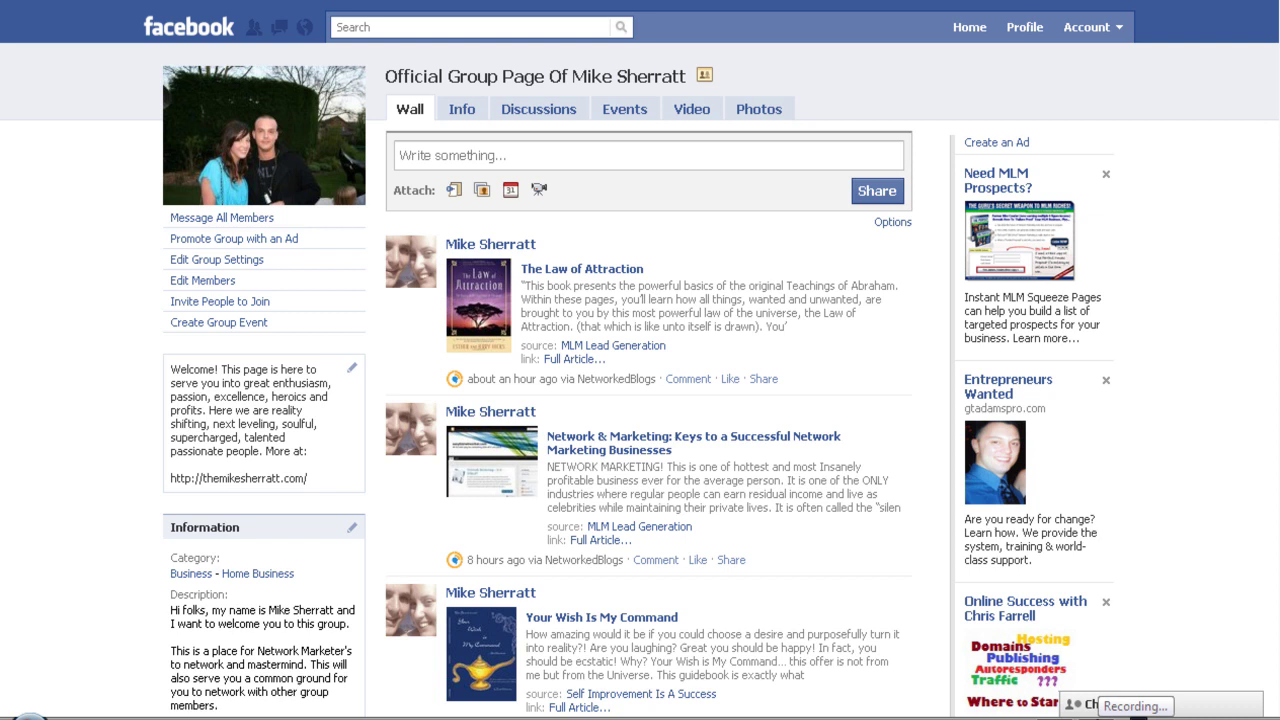
left_click(1130, 719)
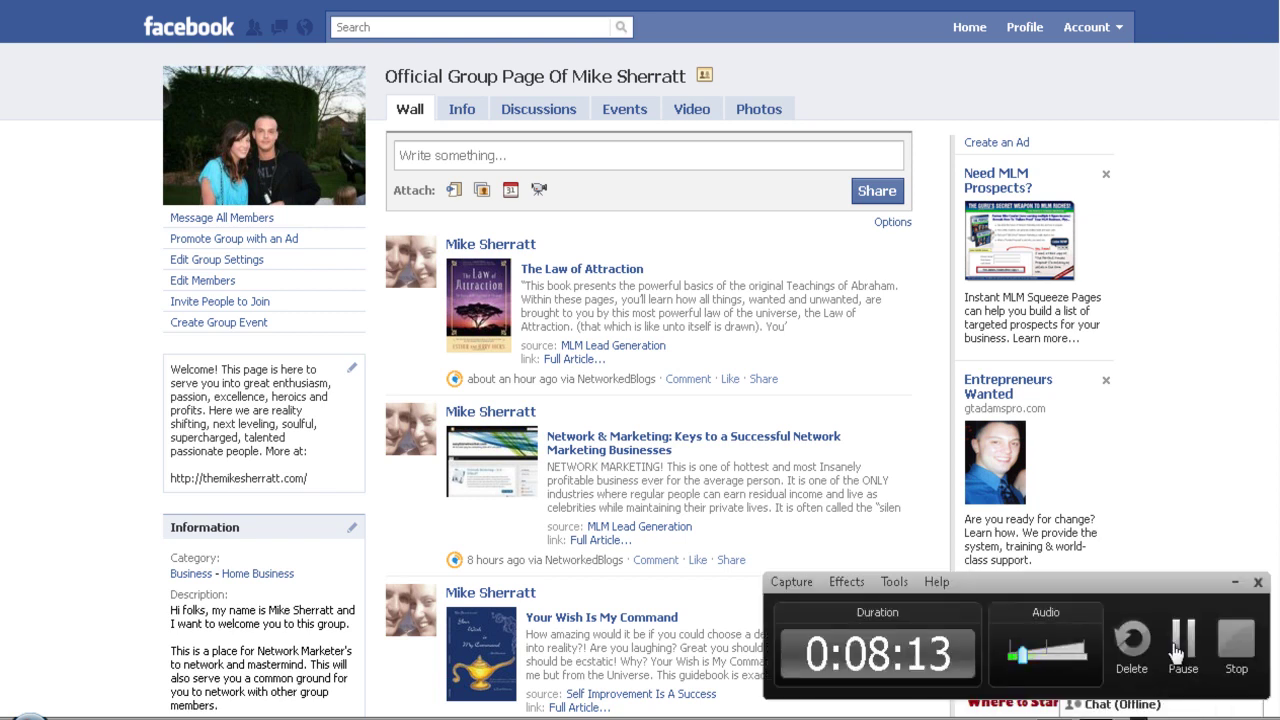